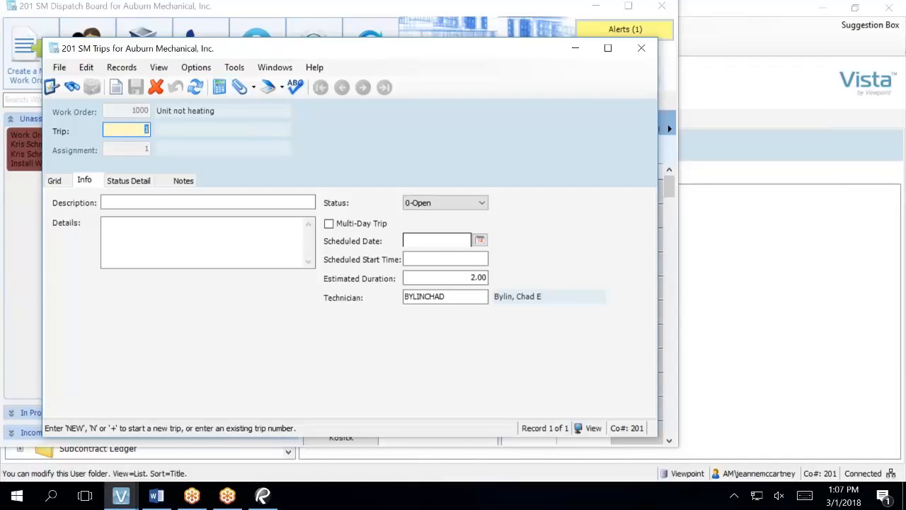
left_click(642, 51)
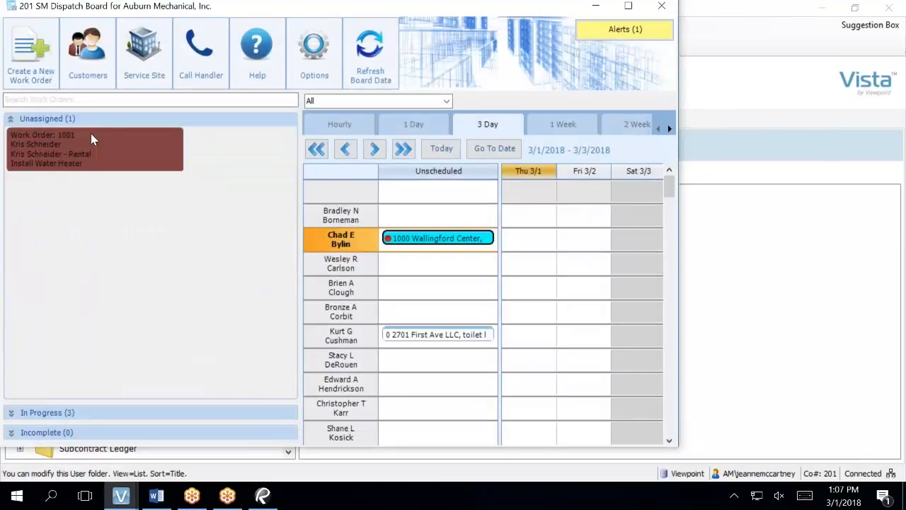
left_click_drag(93, 140, 400, 290)
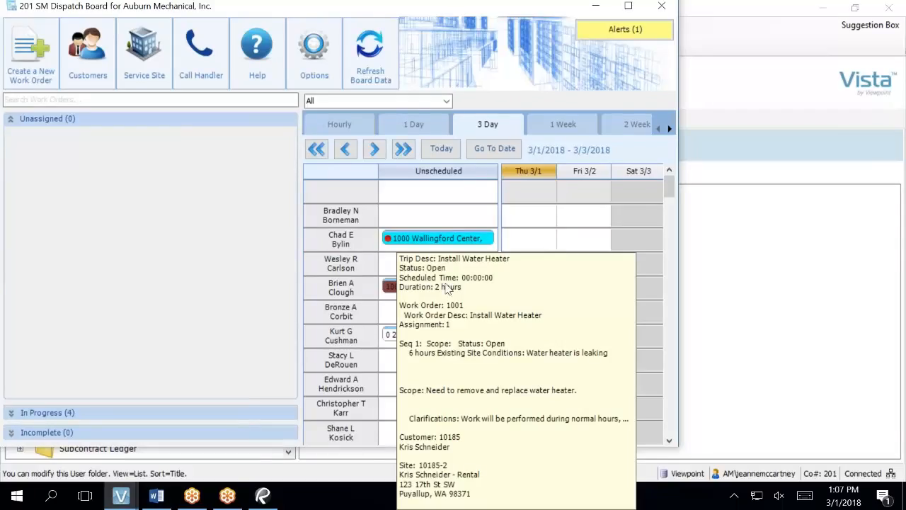
left_click(627, 6)
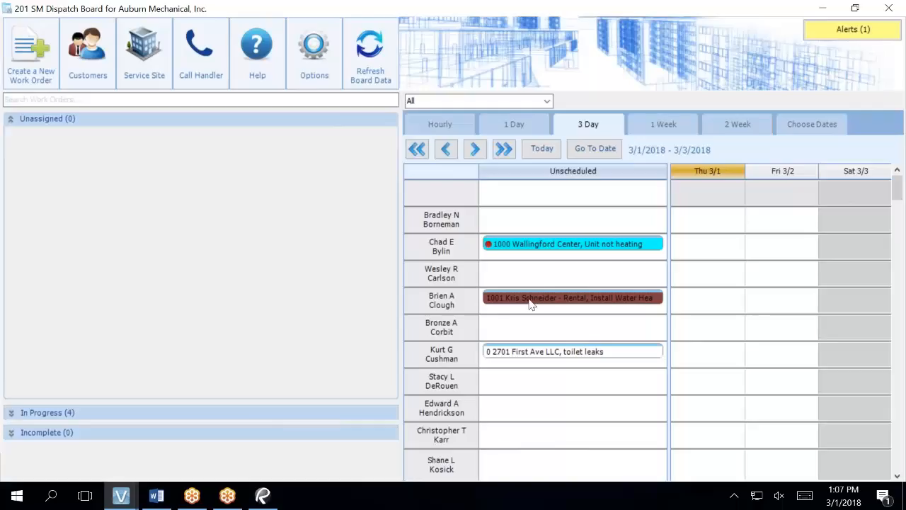
mouse_move(530, 306)
left_click(510, 305)
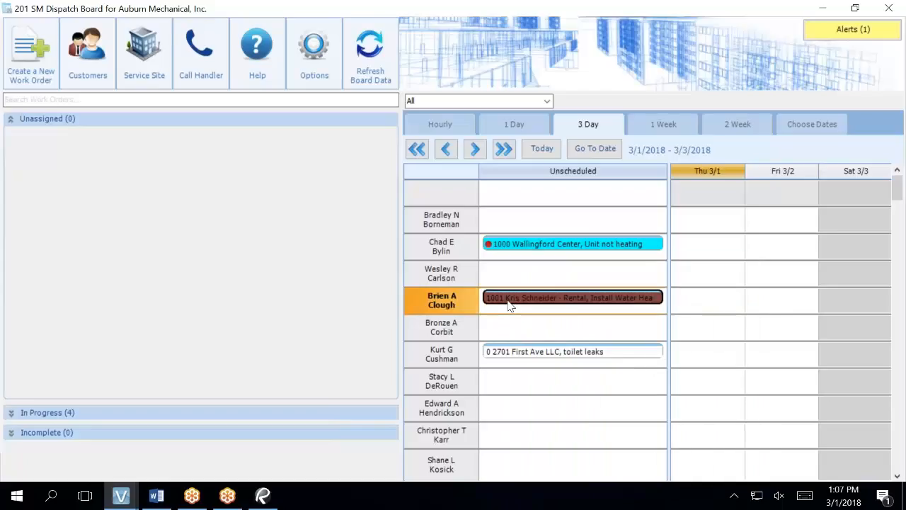
double_click(510, 304)
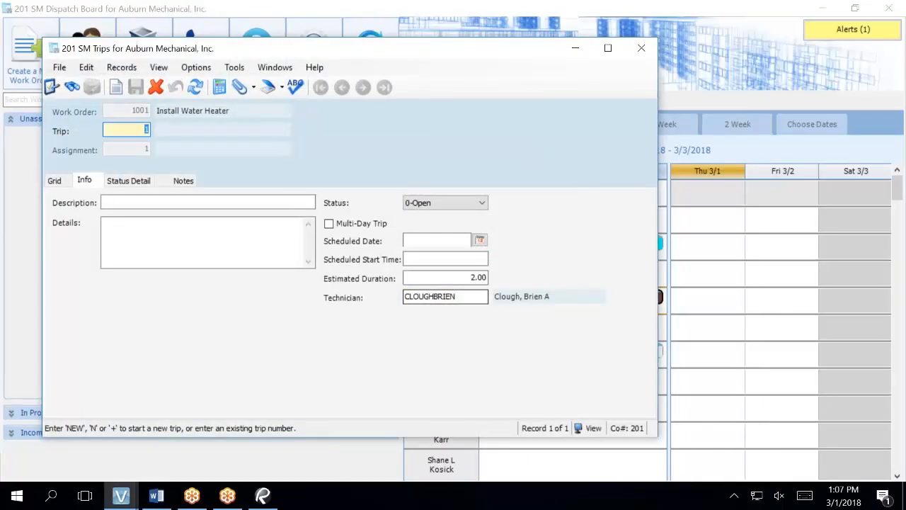
Step: Set the trip's estimated duration to 6, save the record, and close the trip window
left_click(473, 277)
double_click(475, 277)
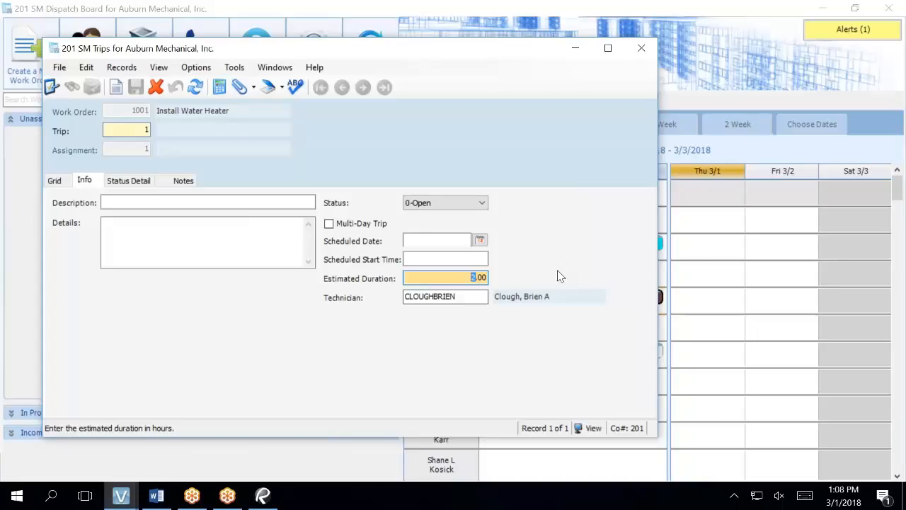
type("6")
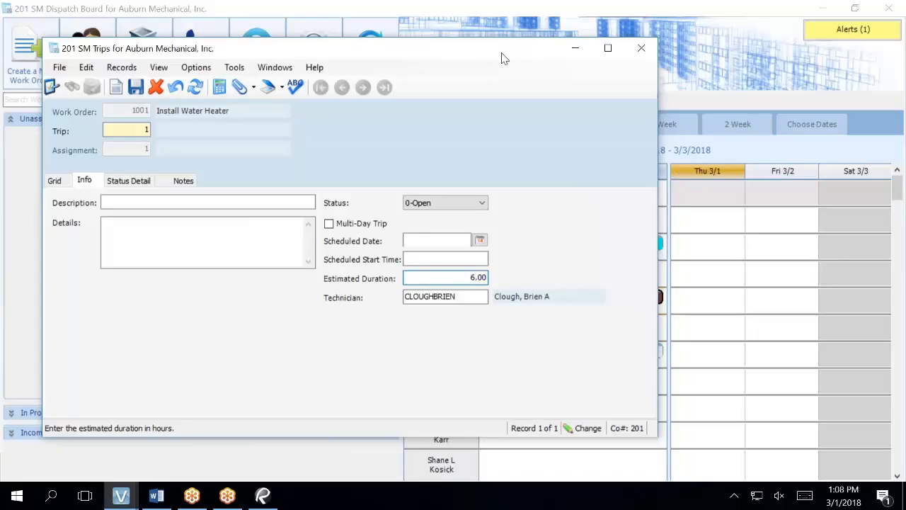
left_click(135, 88)
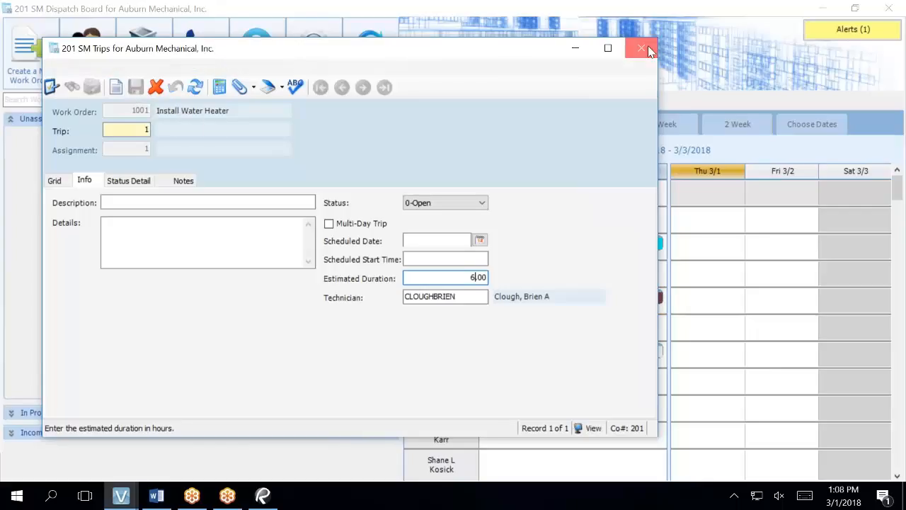
left_click(641, 48)
mouse_move(529, 303)
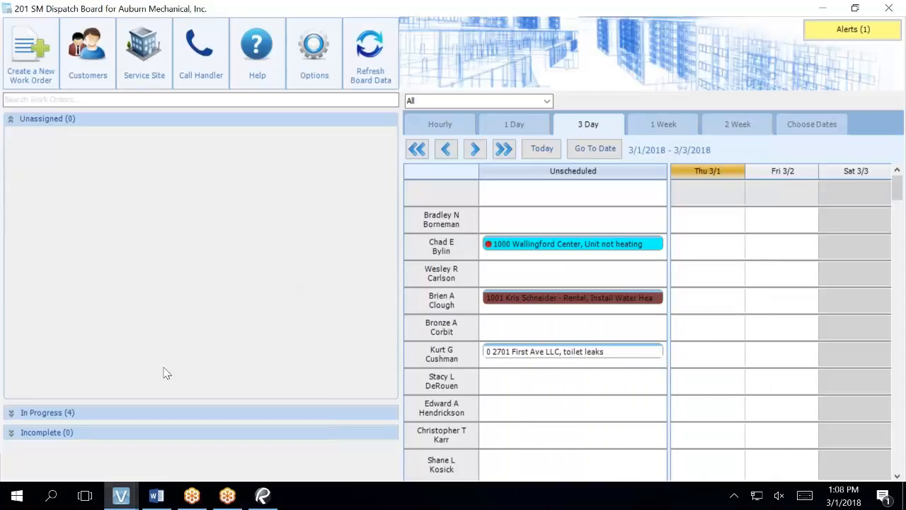
Step: Switch to the SM Work Orders window and review the trips of work order 1001
left_click(121, 499)
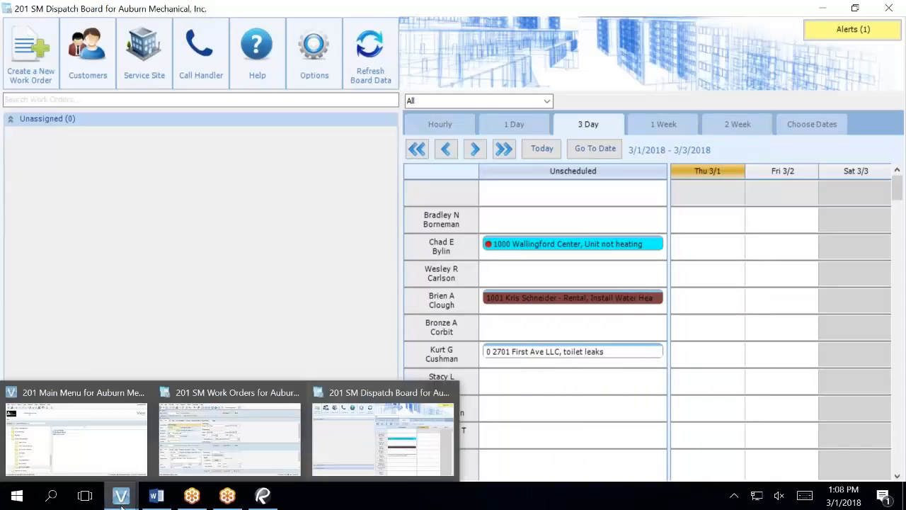
left_click(206, 456)
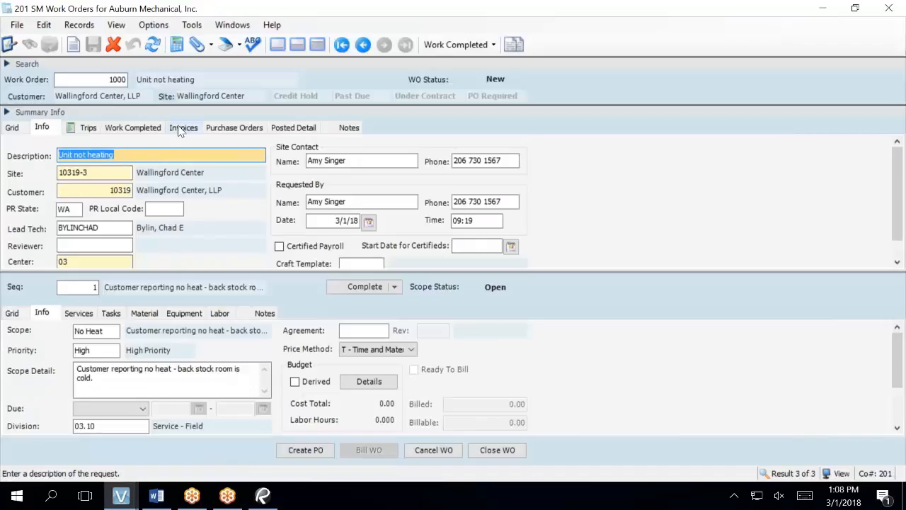
left_click(150, 56)
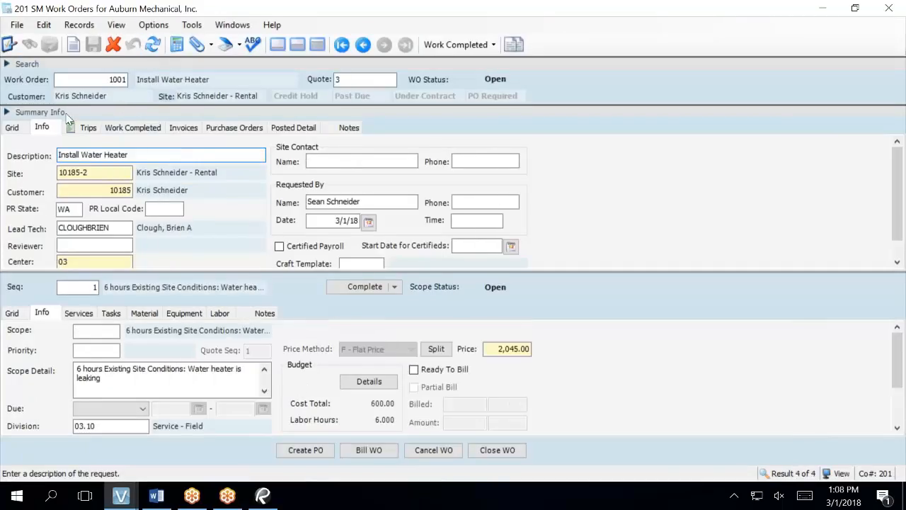
left_click(87, 128)
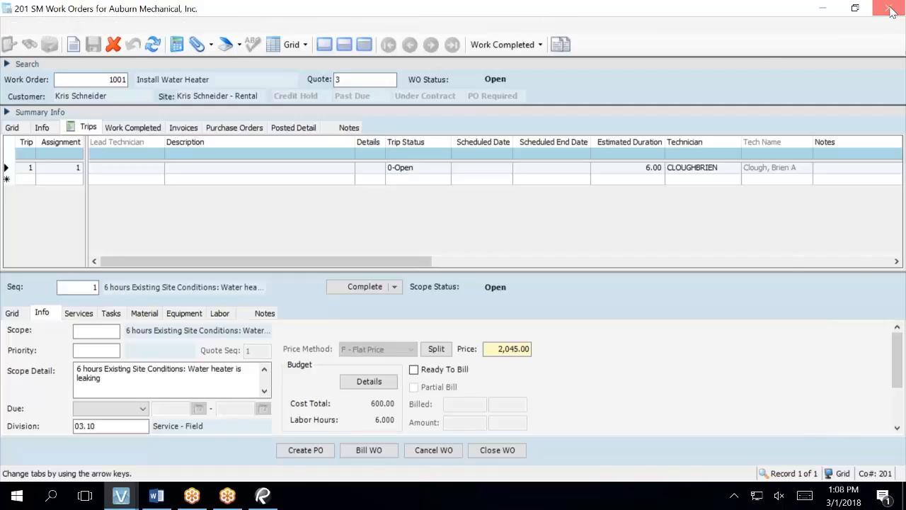
left_click(890, 9)
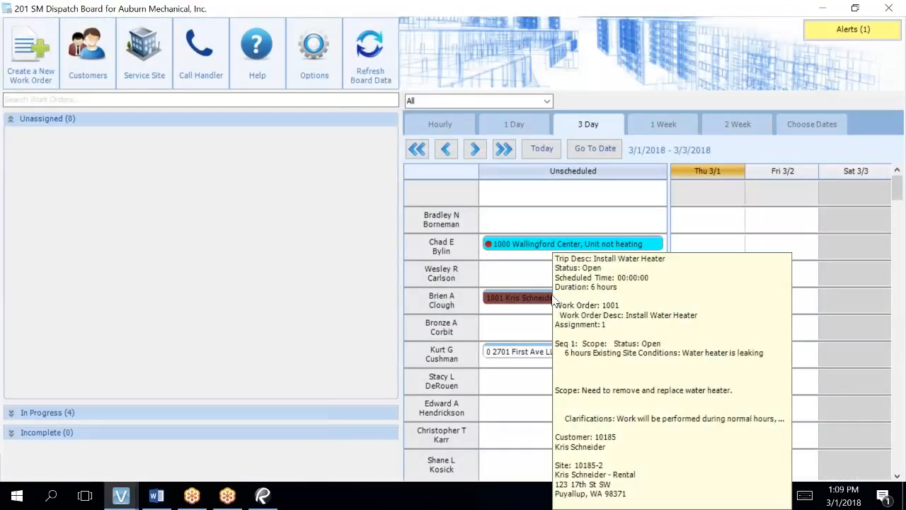
left_click_drag(552, 299, 233, 147)
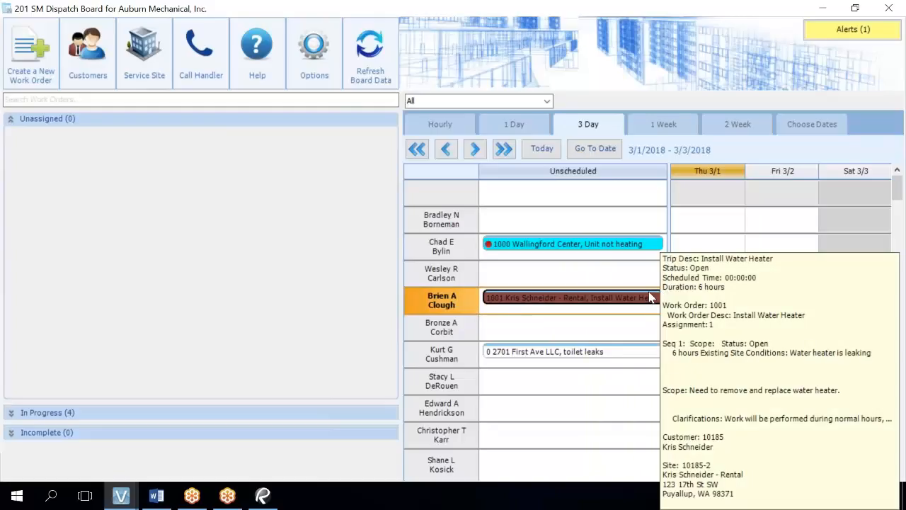
left_click_drag(647, 300, 132, 207)
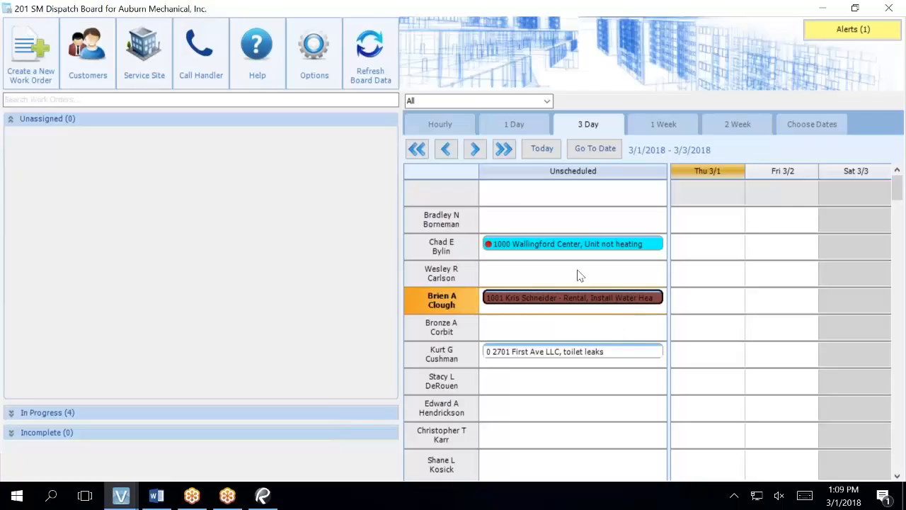
left_click_drag(596, 181, 596, 184)
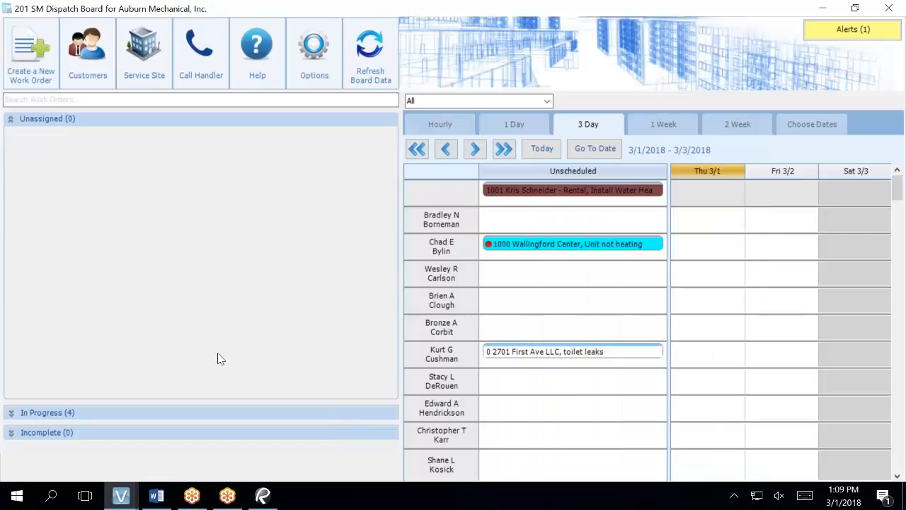
Step: Switch to the main menu and open SM Work Orders for work order 1001
mouse_move(118, 499)
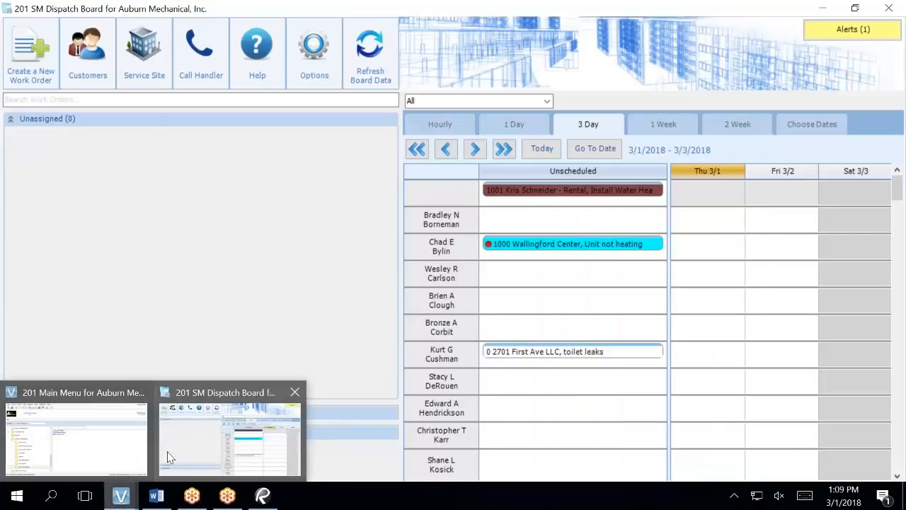
left_click(194, 433)
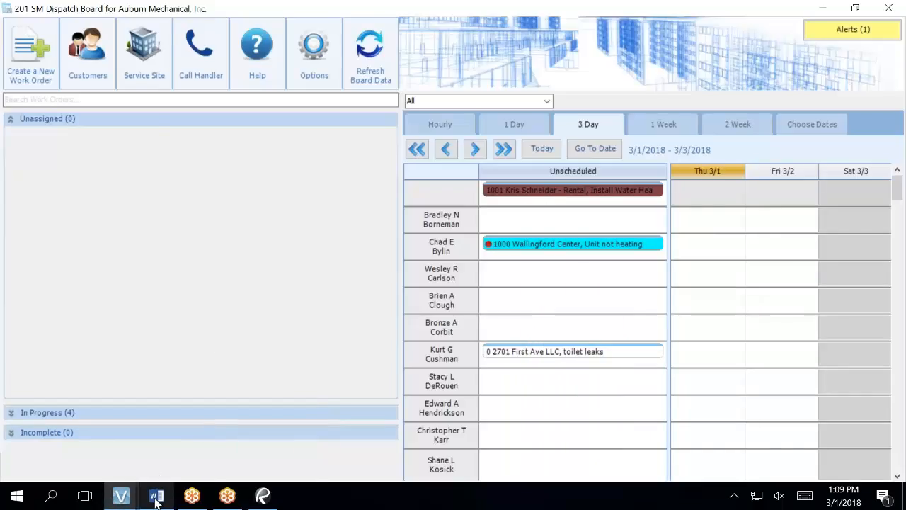
mouse_move(122, 499)
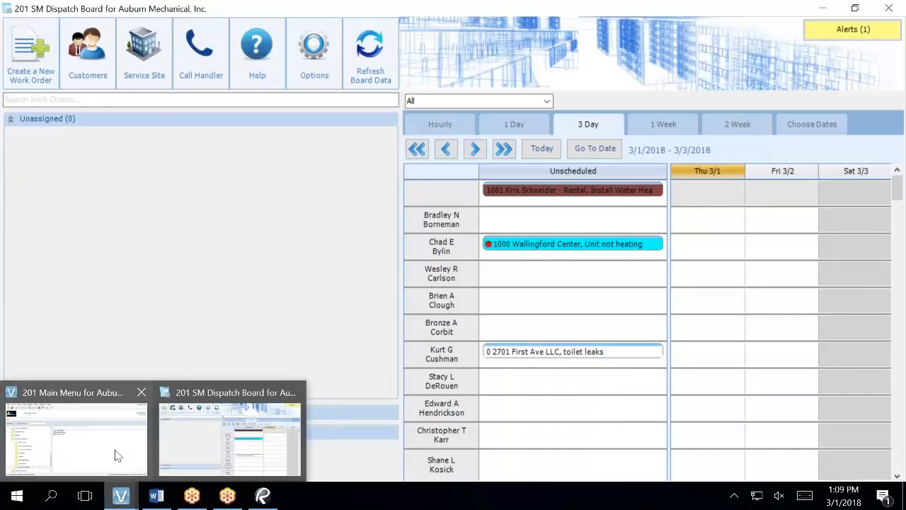
mouse_move(117, 452)
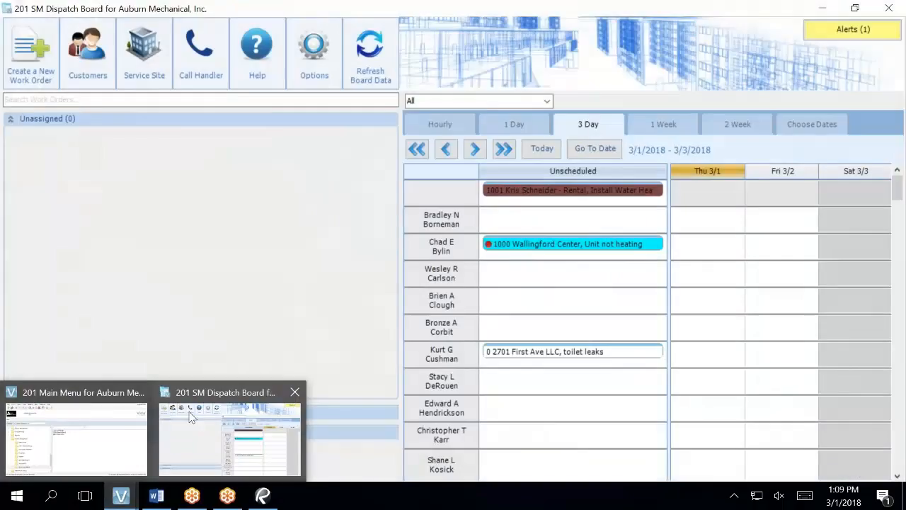
left_click(124, 430)
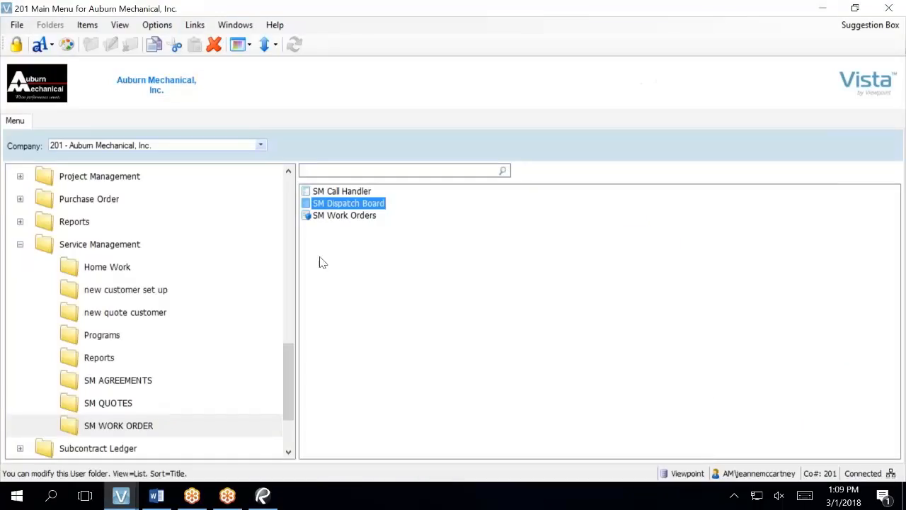
left_click(345, 216)
double_click(345, 216)
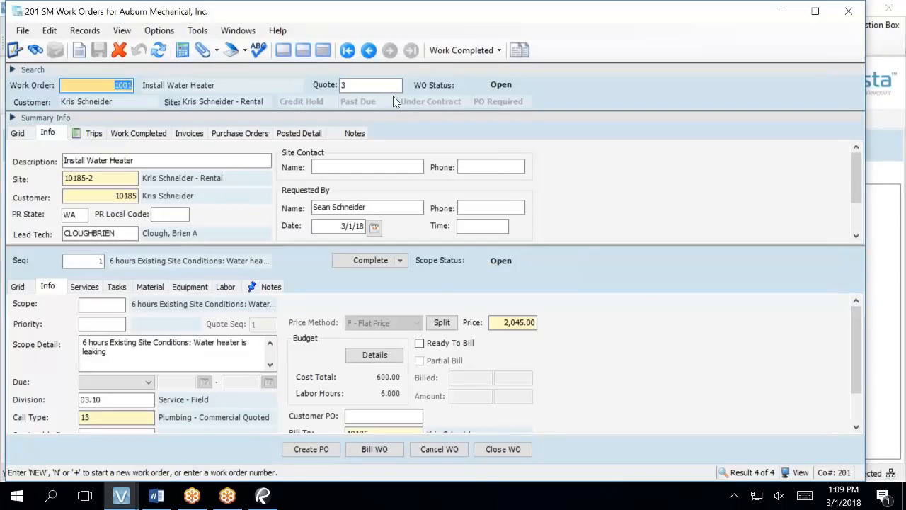
Step: On the Trips tab, set trip 1's scheduled date to 3/17/18
left_click(92, 134)
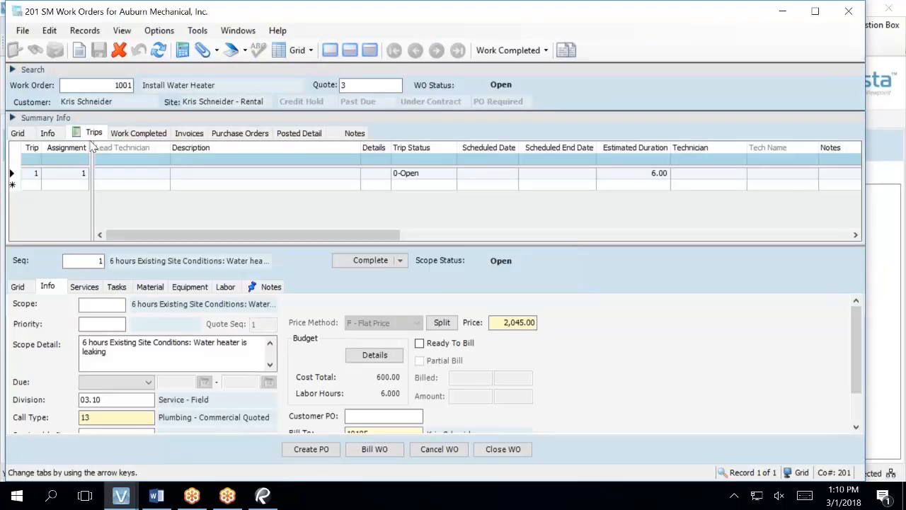
left_click(27, 177)
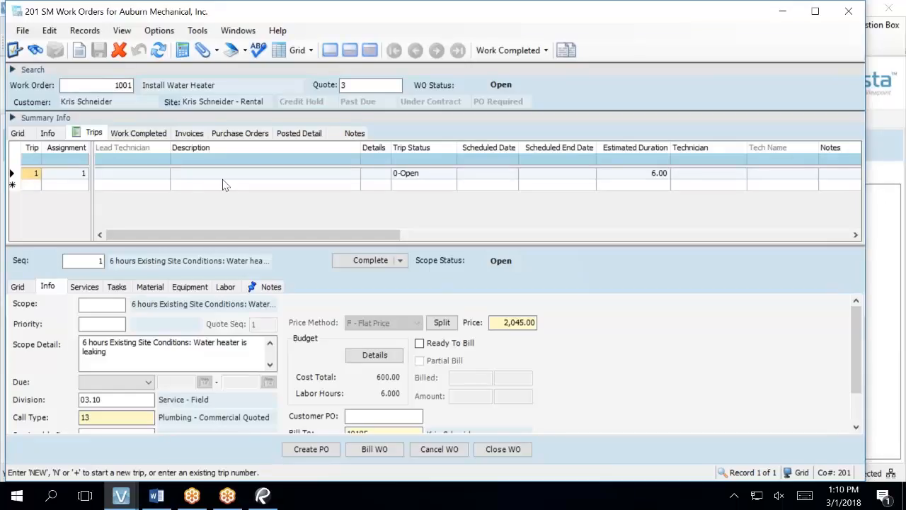
left_click(502, 178)
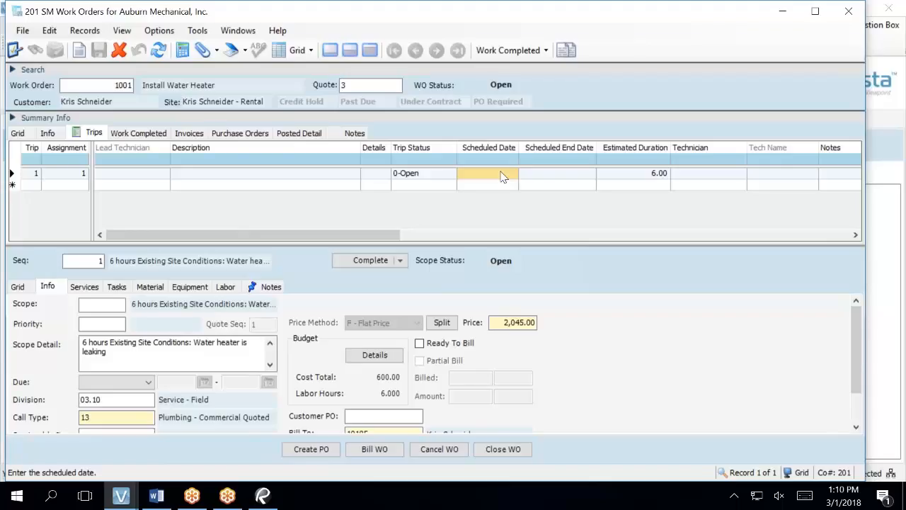
left_click(501, 177)
type("3/17/")
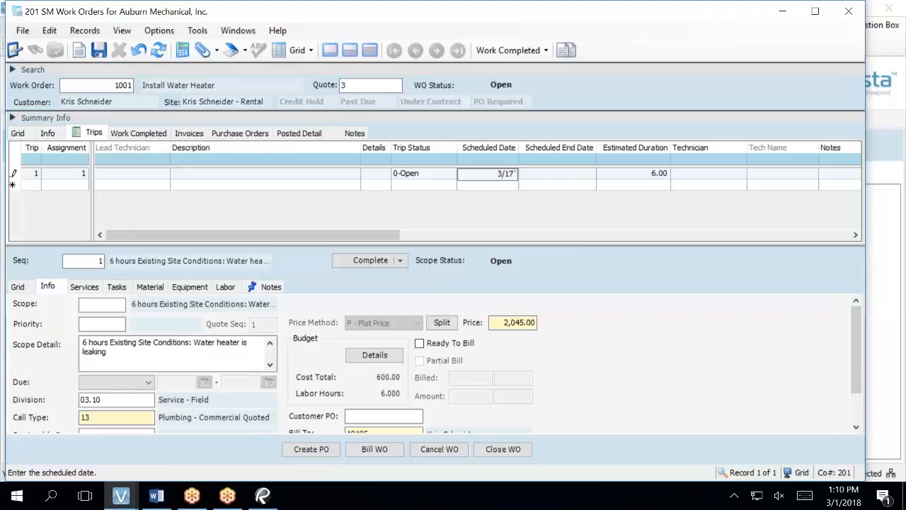
key("BackSpace")
key("Tab")
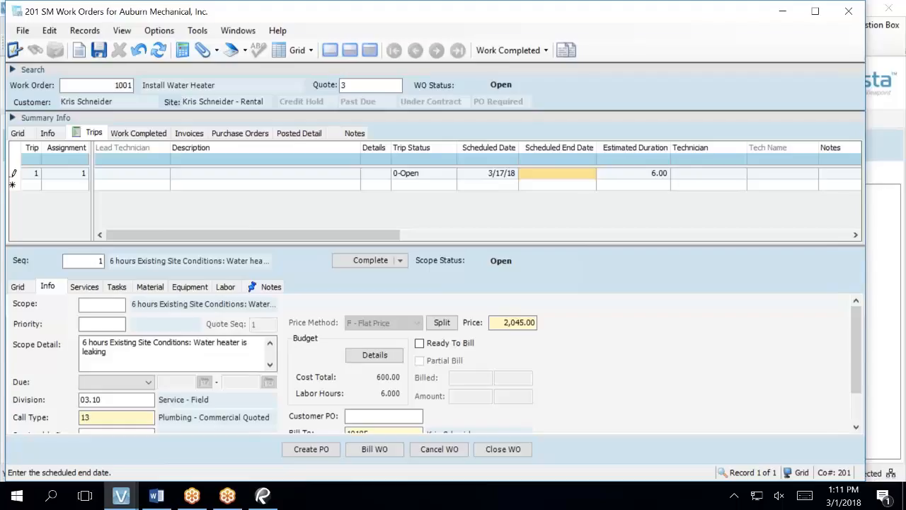
Step: Set trip 1's scheduled end date to 3/17/18 and dismiss the error
type("3")
type("/17")
key("Tab")
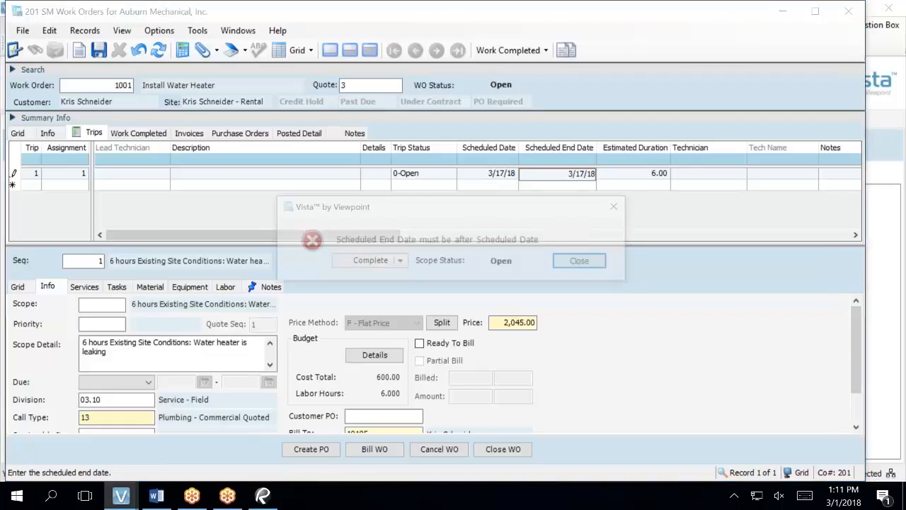
key("Return")
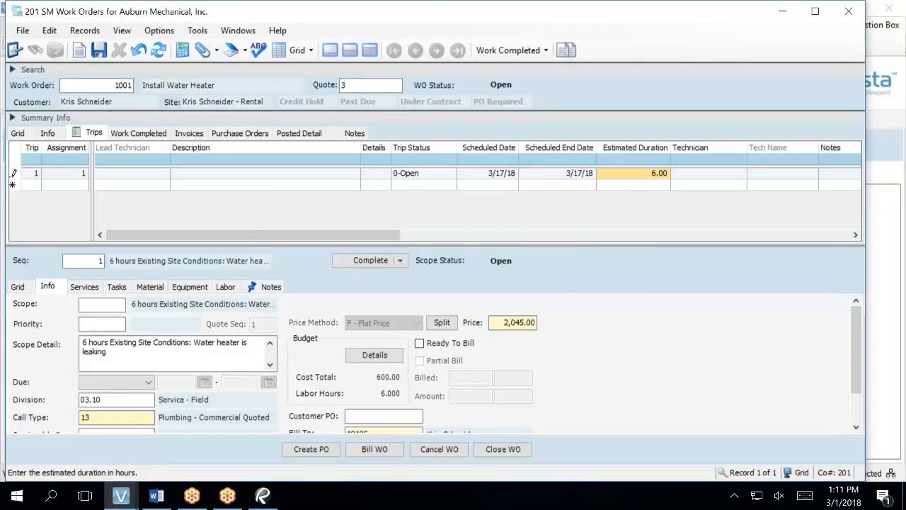
left_click(558, 174)
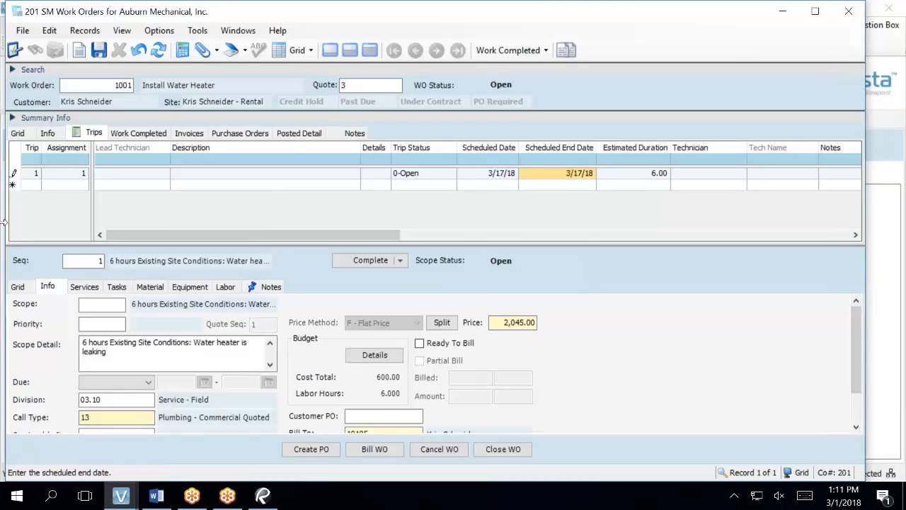
Step: Open trip 1's detail record without updating the changed grid row
left_click(32, 173)
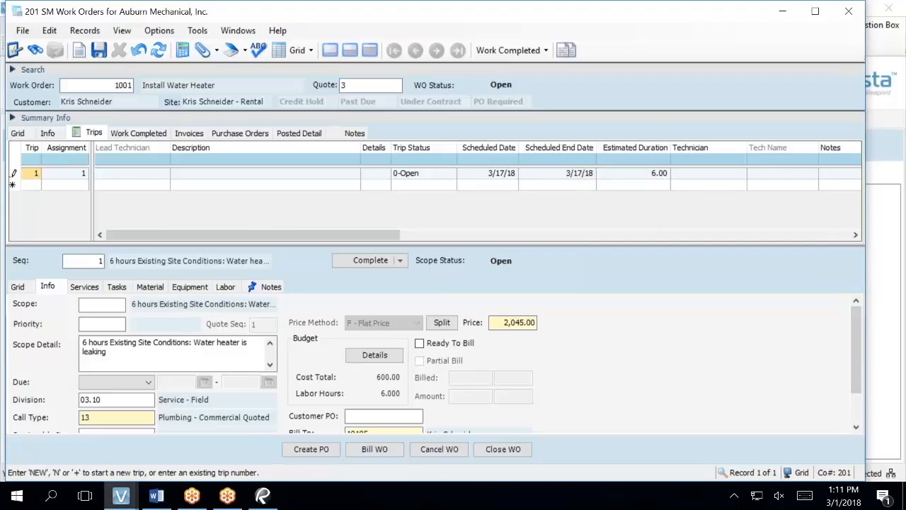
left_click(14, 174)
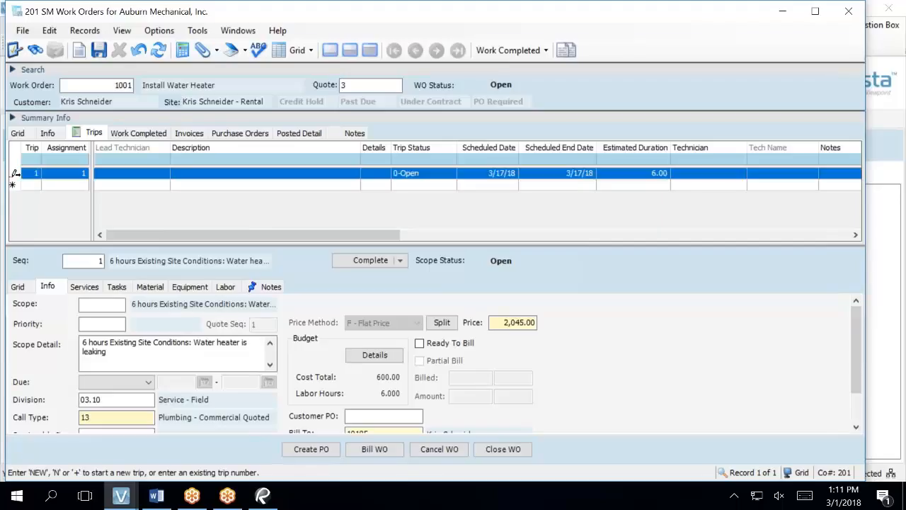
left_click(34, 176)
double_click(15, 174)
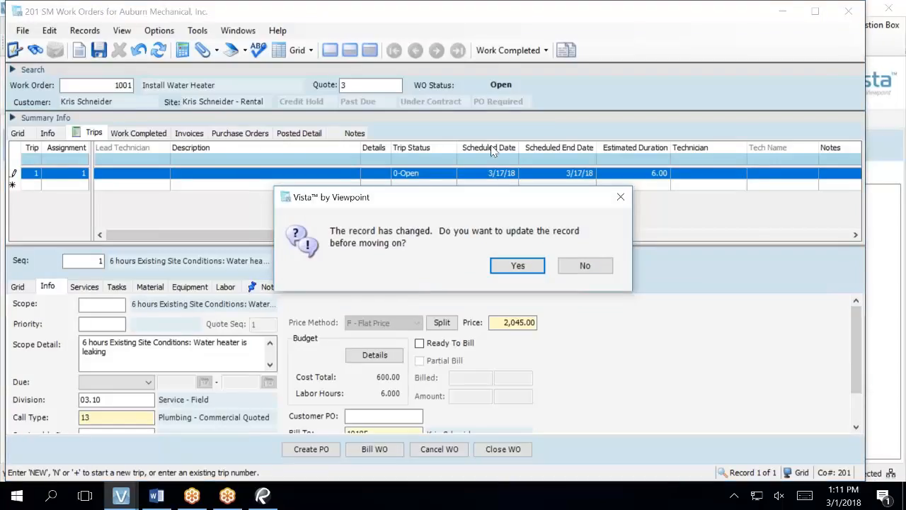
left_click(584, 267)
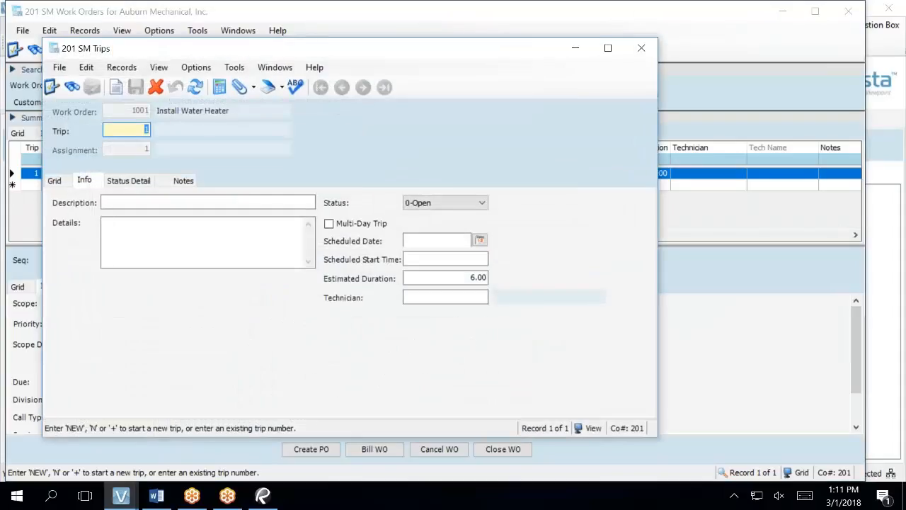
Step: Close the trip detail and delete trip 1 from the work order
left_click(641, 48)
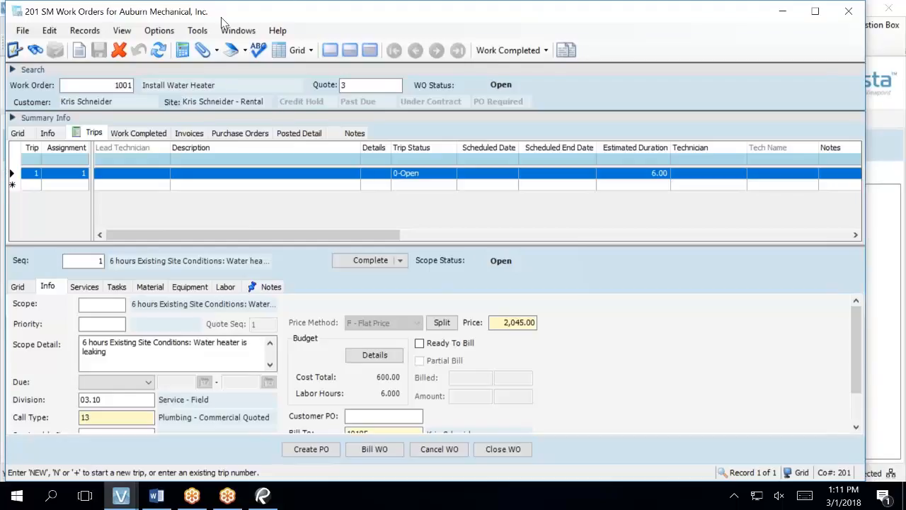
left_click(120, 52)
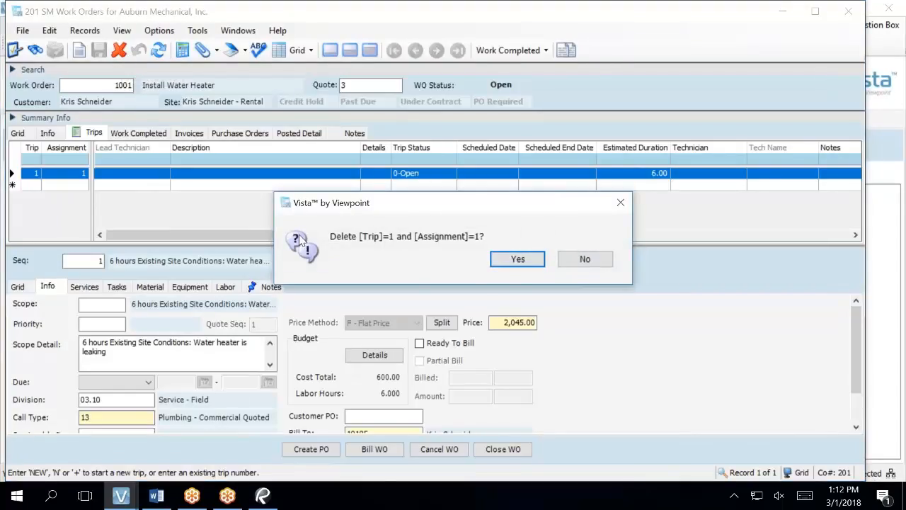
left_click(518, 260)
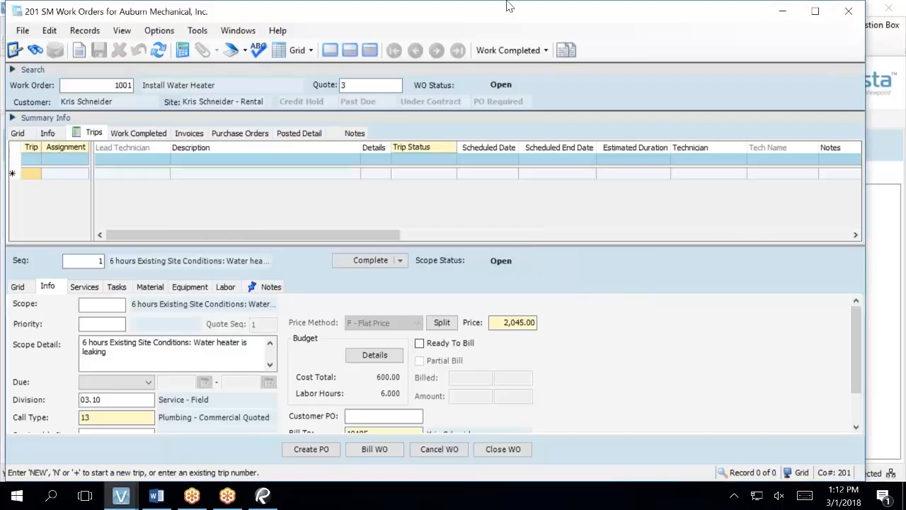
Step: Minimize SM Work Orders and switch to the SM Dispatch Board
left_click(849, 14)
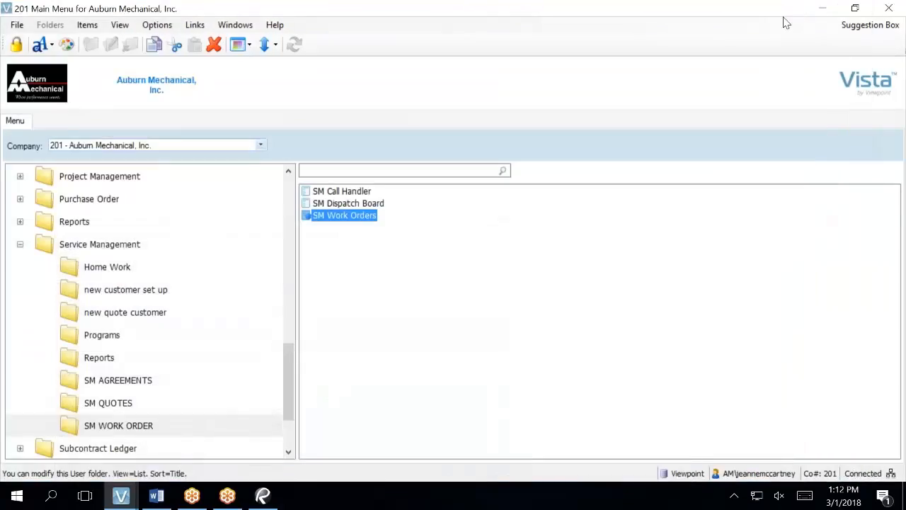
mouse_move(121, 496)
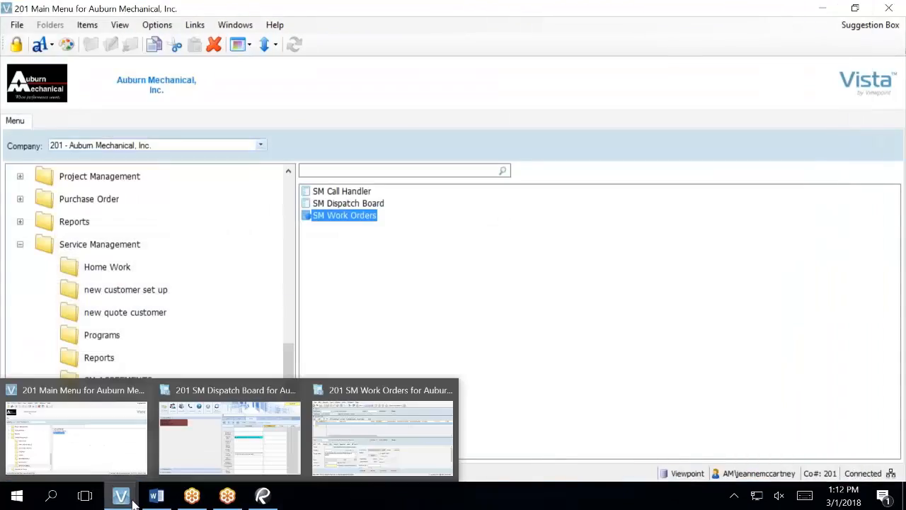
left_click(249, 441)
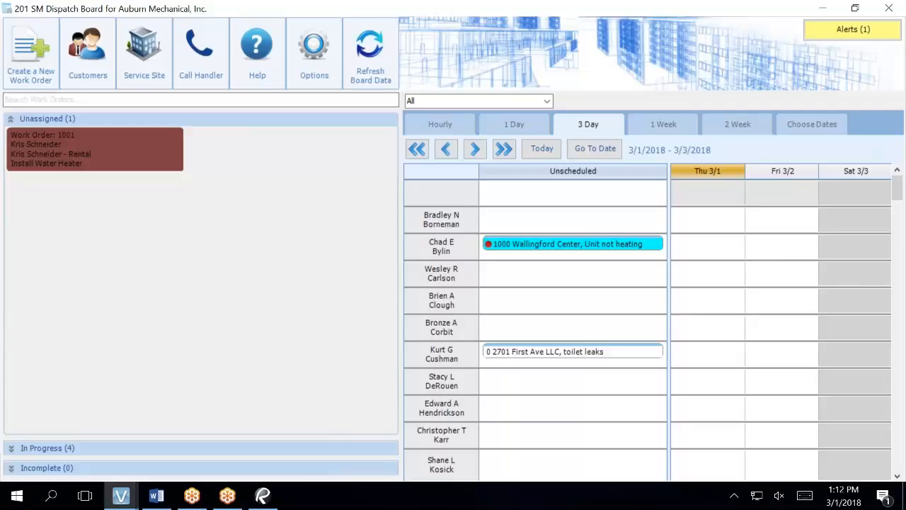
Step: Open unassigned work order 1001 from the Dispatch Board in the Hourly view
mouse_move(62, 154)
left_click(428, 130)
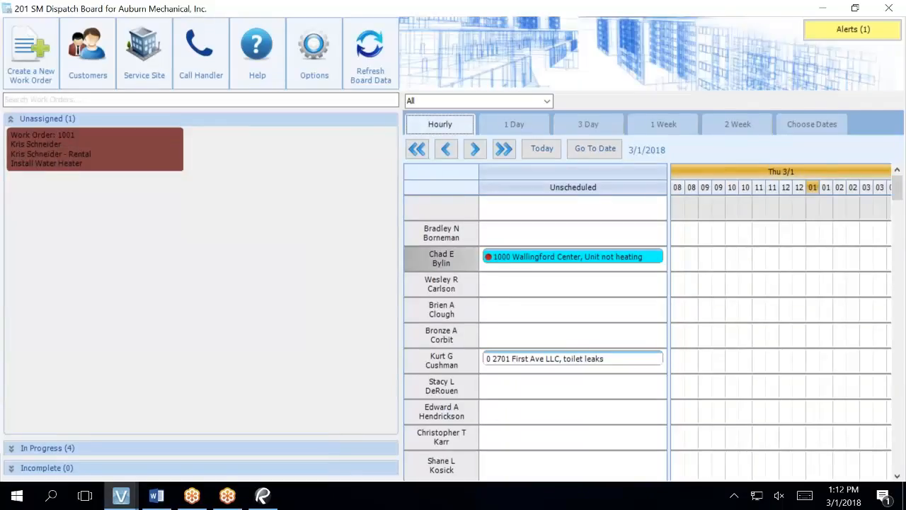
mouse_move(92, 163)
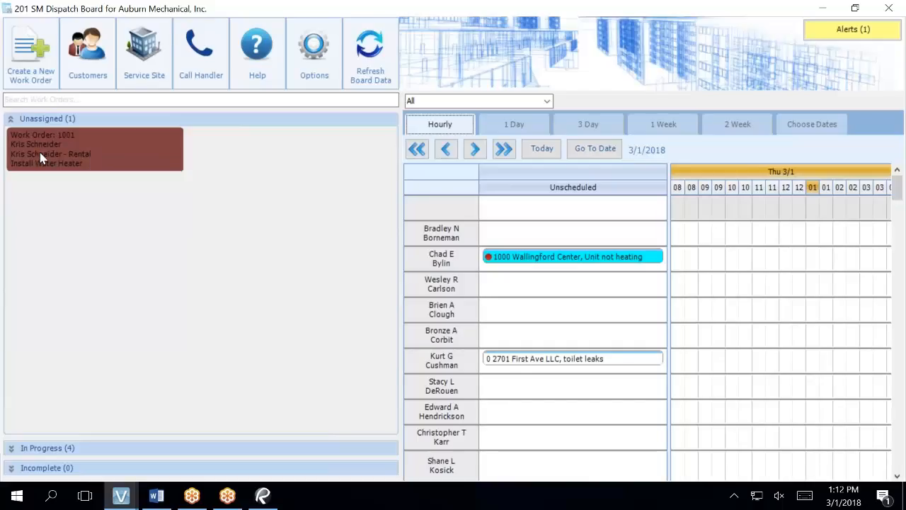
double_click(40, 157)
Step: On the Trips tab, start a new trip for work order 1001
left_click(78, 136)
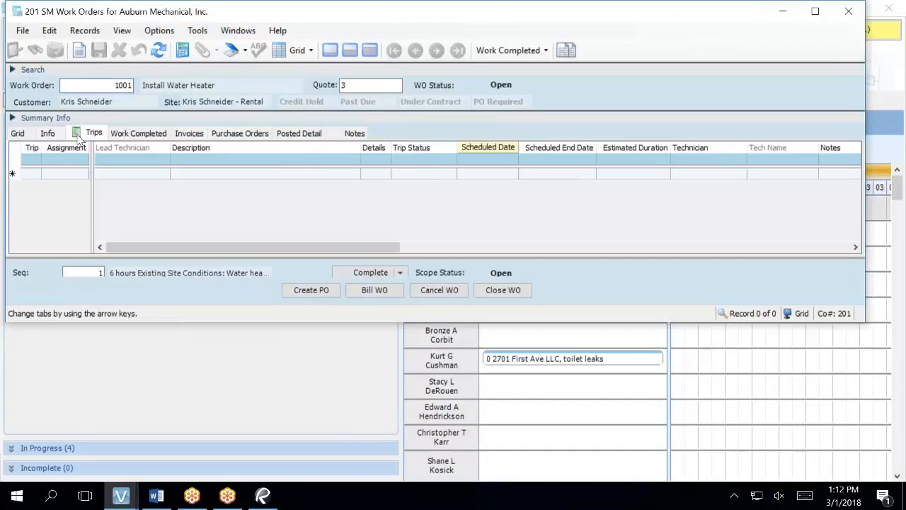
left_click(60, 175)
left_click(31, 176)
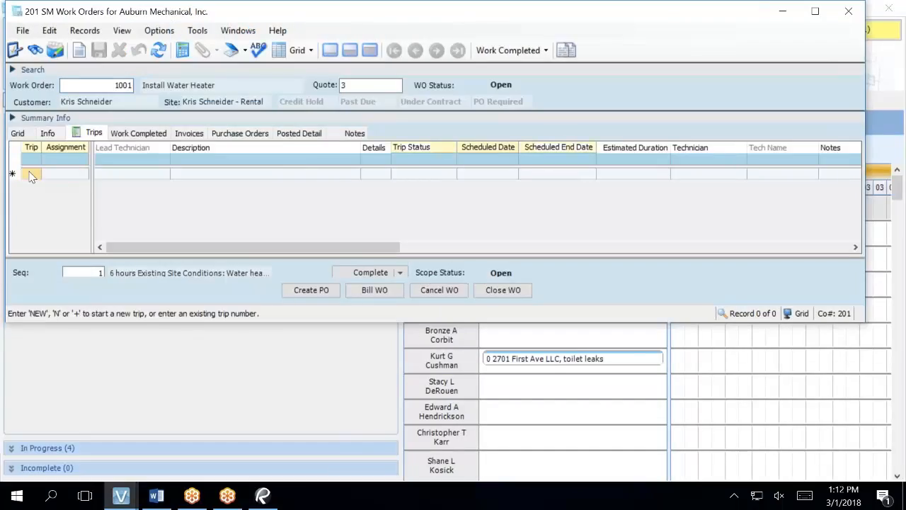
type("n")
key("Tab")
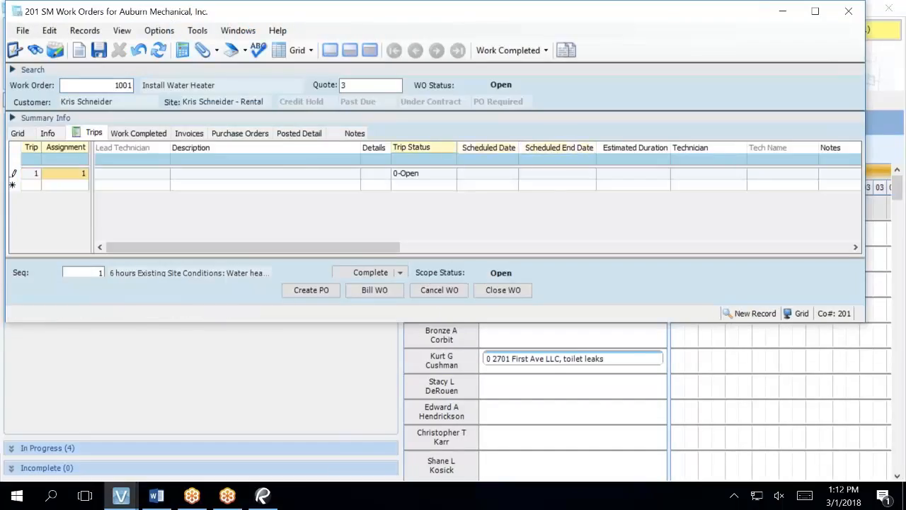
Step: Set the new trip's scheduled date to 3/2/18 and its estimated duration to 6 hours
key("Tab")
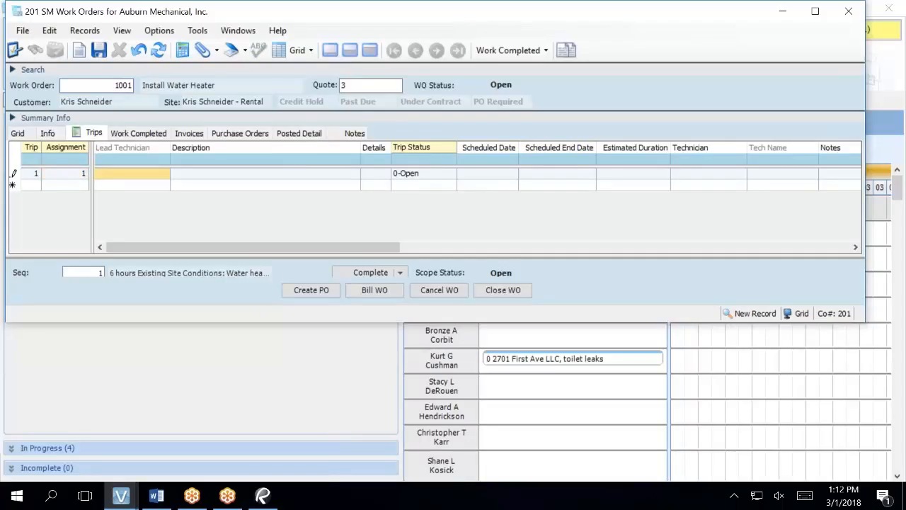
key("Tab")
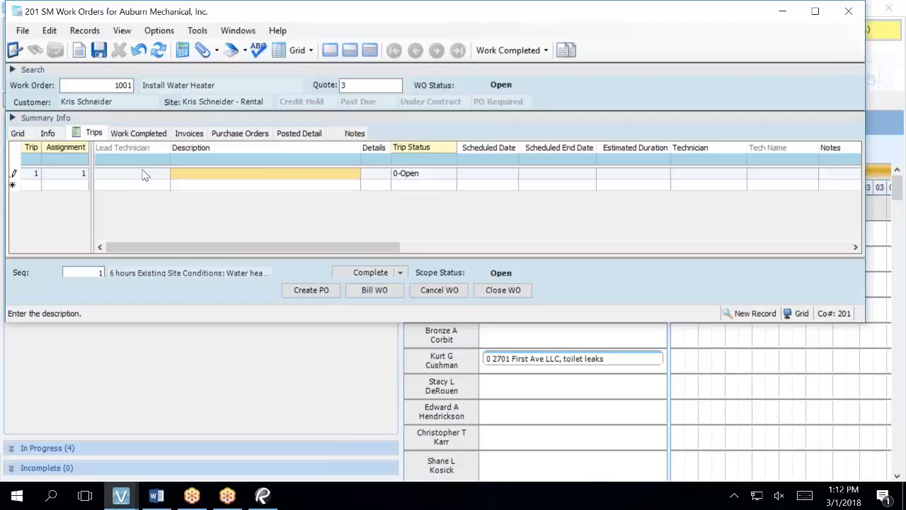
key("Tab")
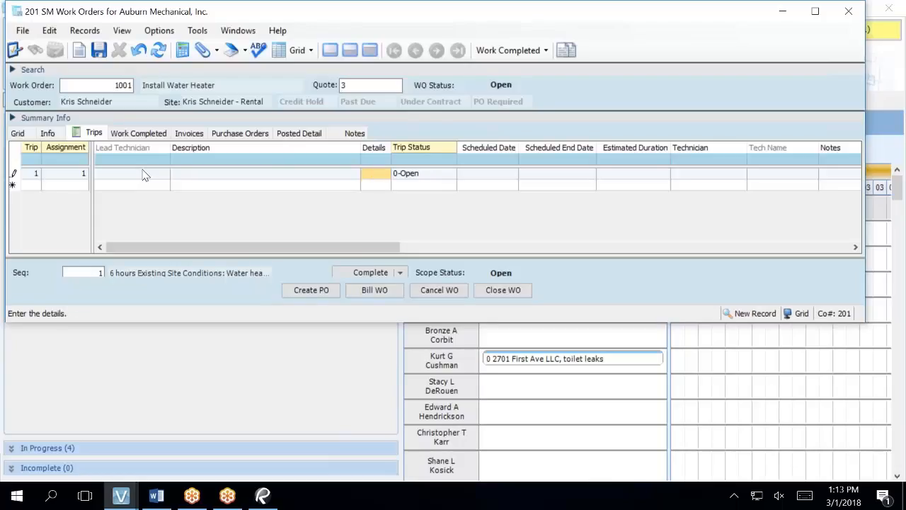
key("Tab")
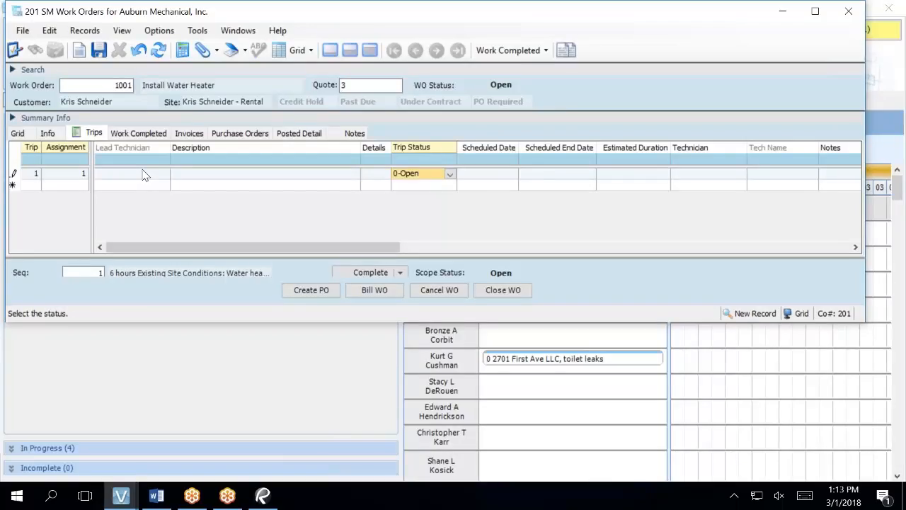
key("Tab")
type("3/2")
key("Tab")
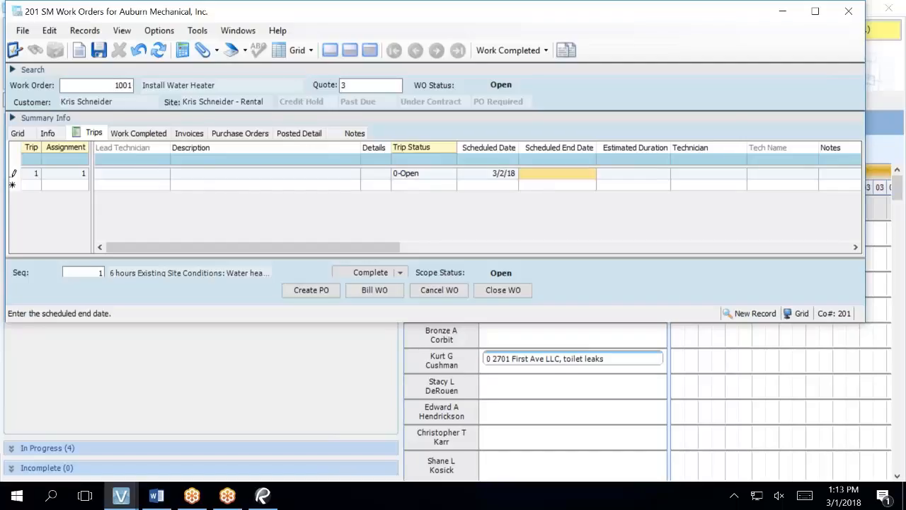
key("Tab")
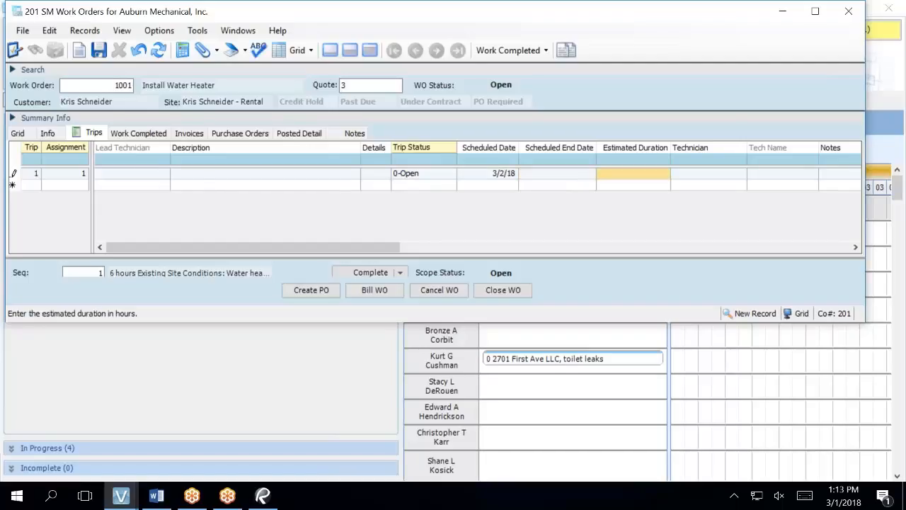
type("6")
key("Tab")
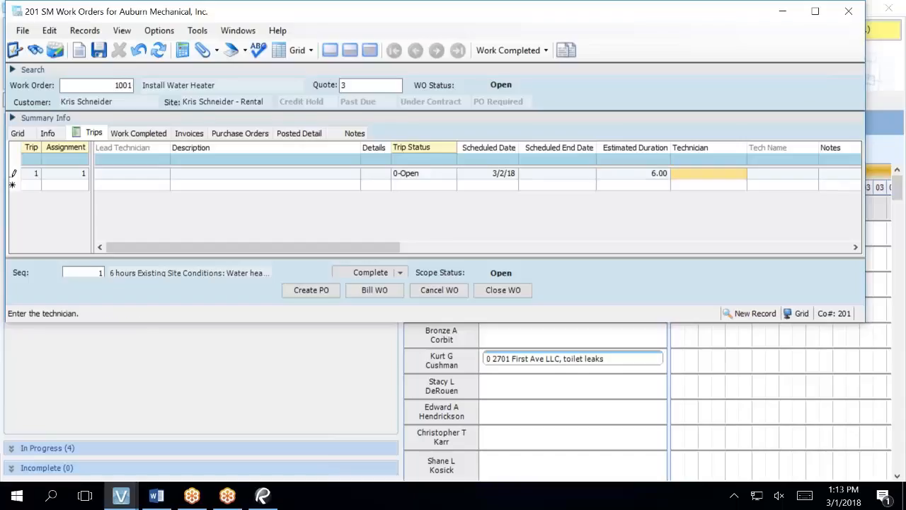
Step: Assign a technician to trip 1 through the All SM Technicians lookup
key("F4")
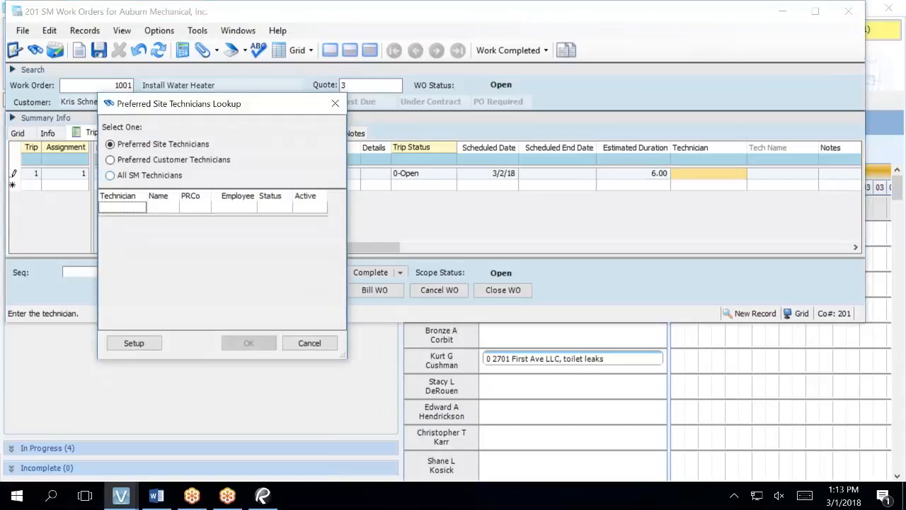
left_click(110, 175)
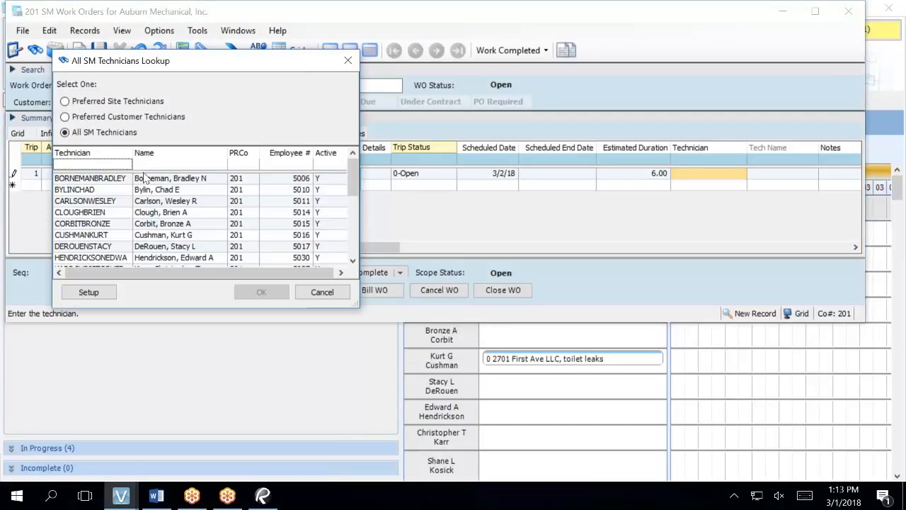
left_click(156, 214)
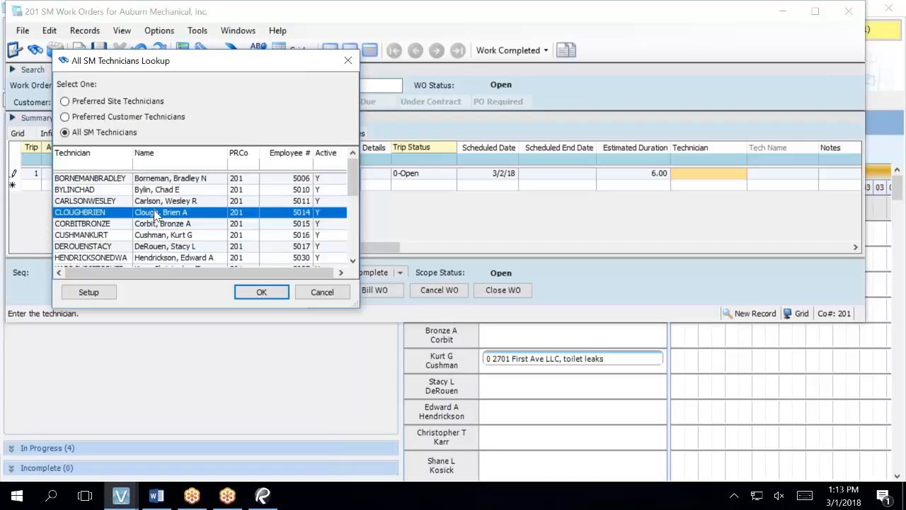
left_click(257, 293)
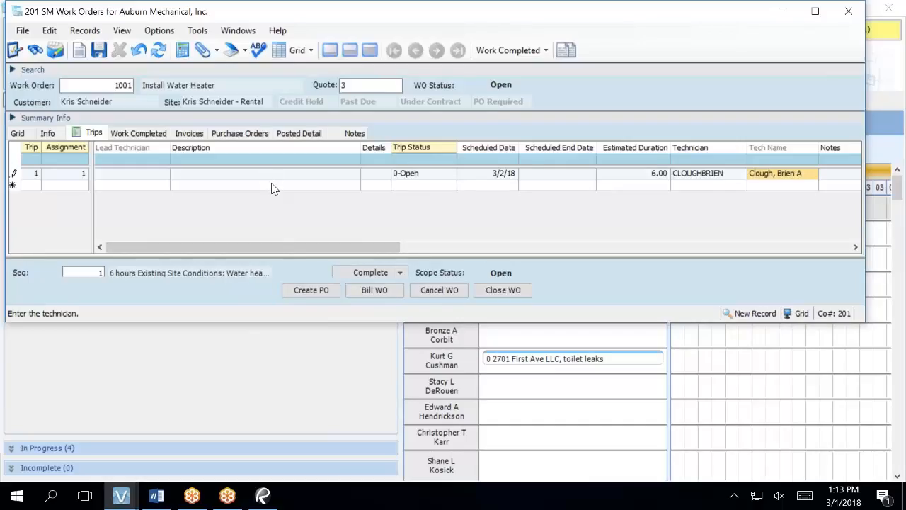
Step: Save trip 1 and change its estimated duration to 4 hours
left_click(32, 188)
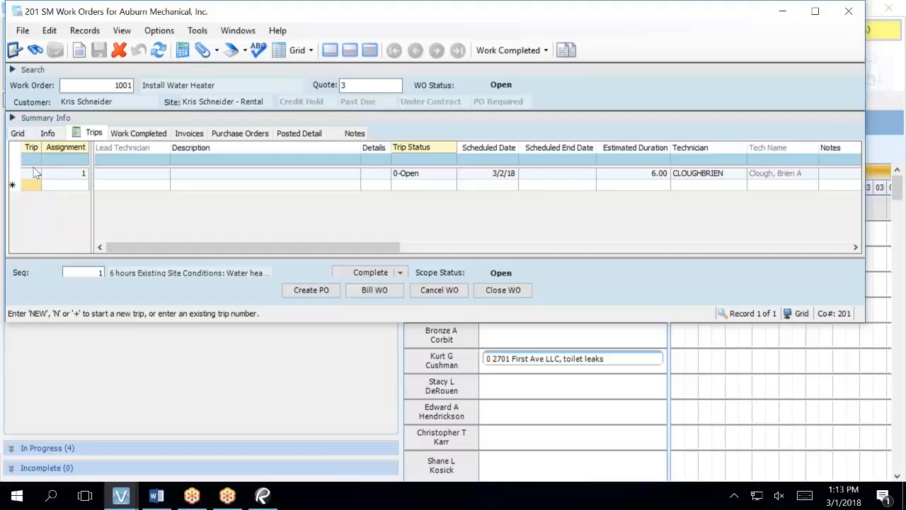
left_click(36, 173)
left_click(654, 177)
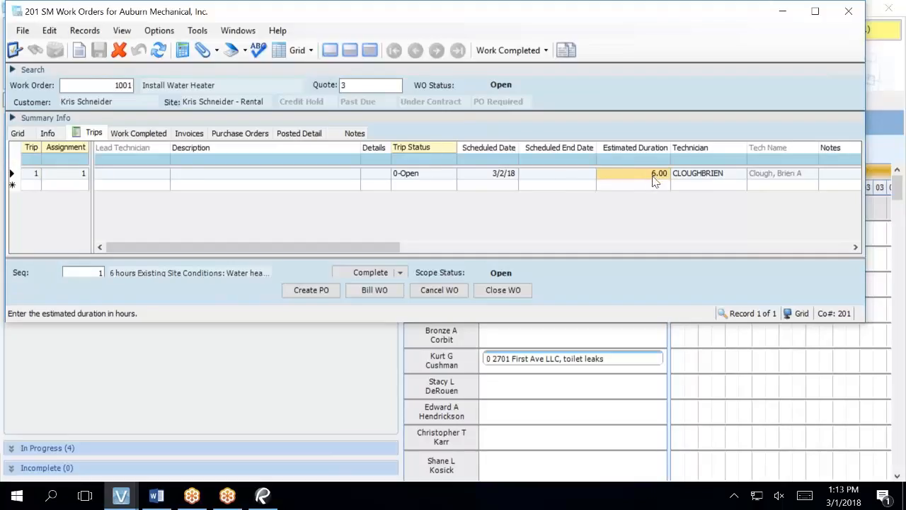
type("4")
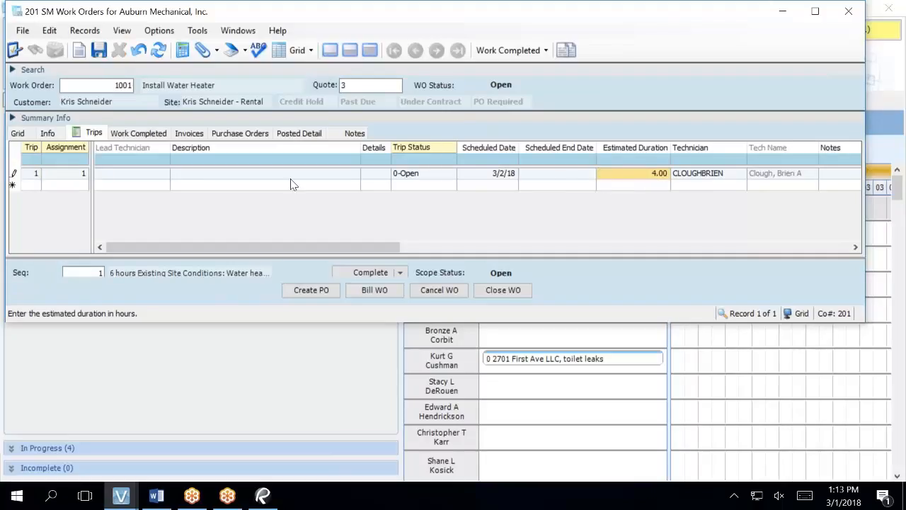
left_click(29, 186)
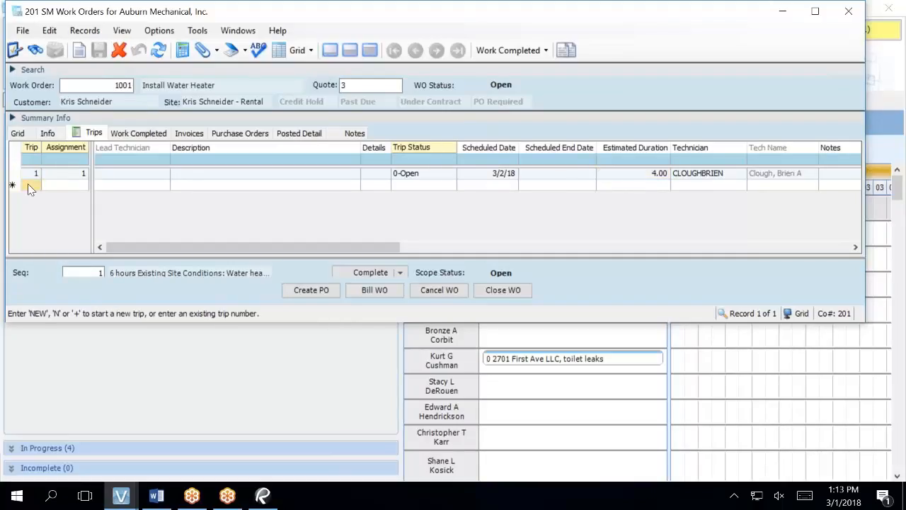
Step: Add trip 2 scheduled for 3/4/18 with an estimated duration of 2 hours
type("+")
key("Tab")
key("Tab")
key("Tab")
key("Tab")
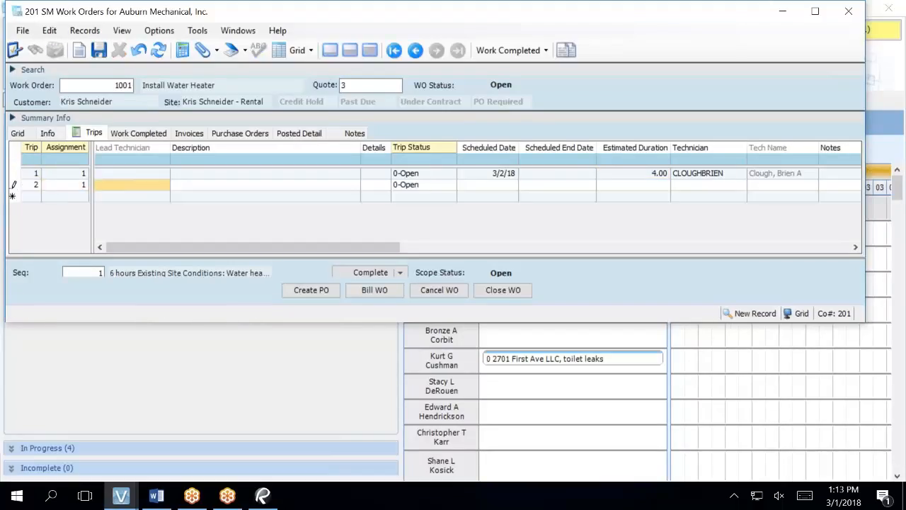
key("Tab")
key("Tab")
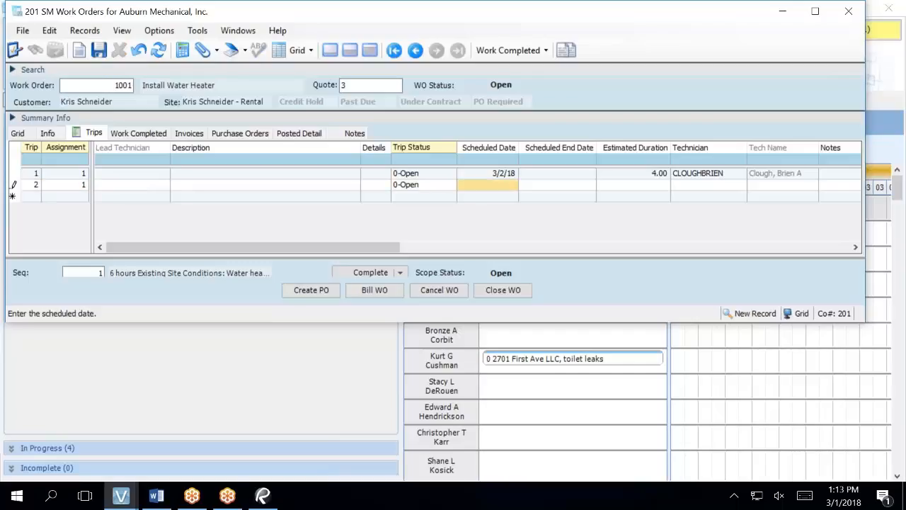
type("3/4")
key("Tab")
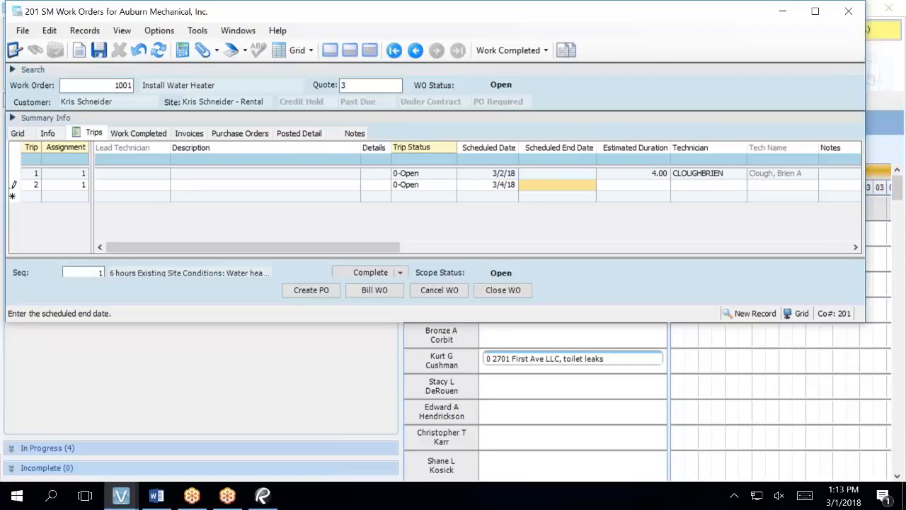
key("Tab")
type("2")
key("Tab")
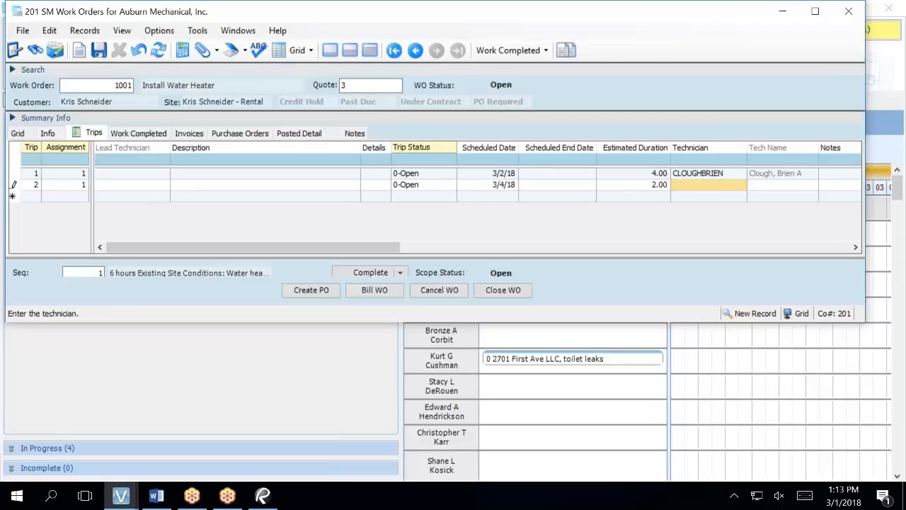
type("c")
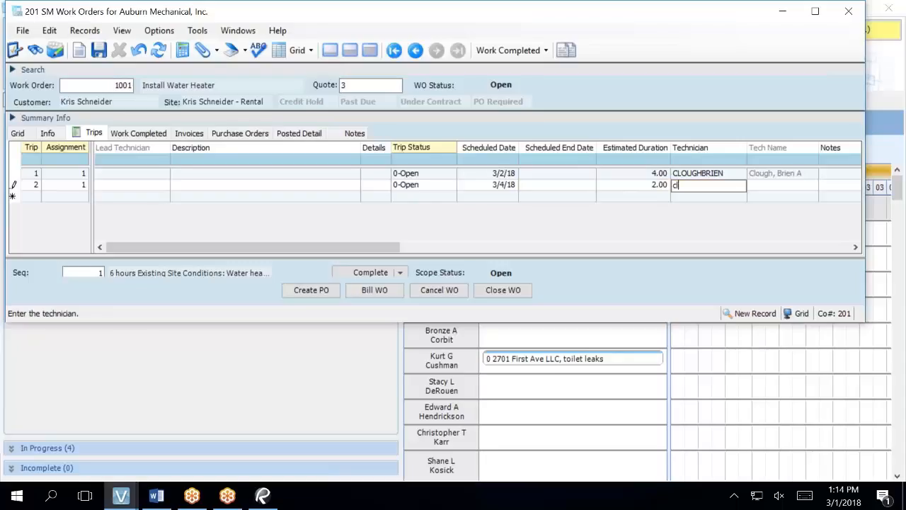
type("lough")
key("Tab")
key("Return")
key("Return")
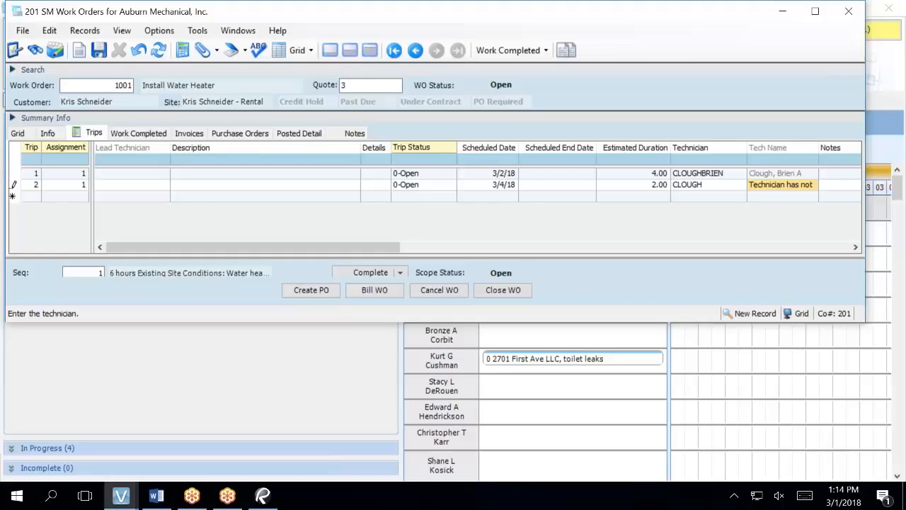
Step: Assign trip 2 the same technician as trip 1 through the All SM Technicians lookup
left_click(712, 190)
left_click(711, 190)
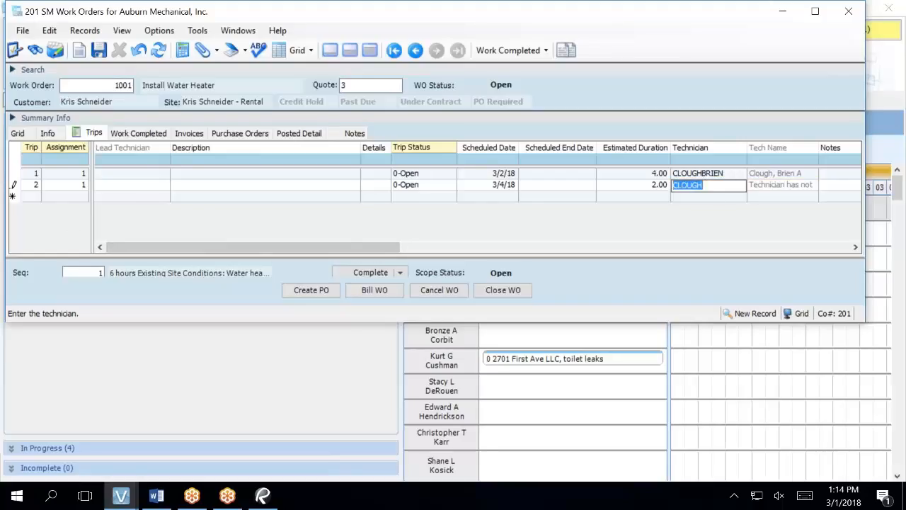
key("F4")
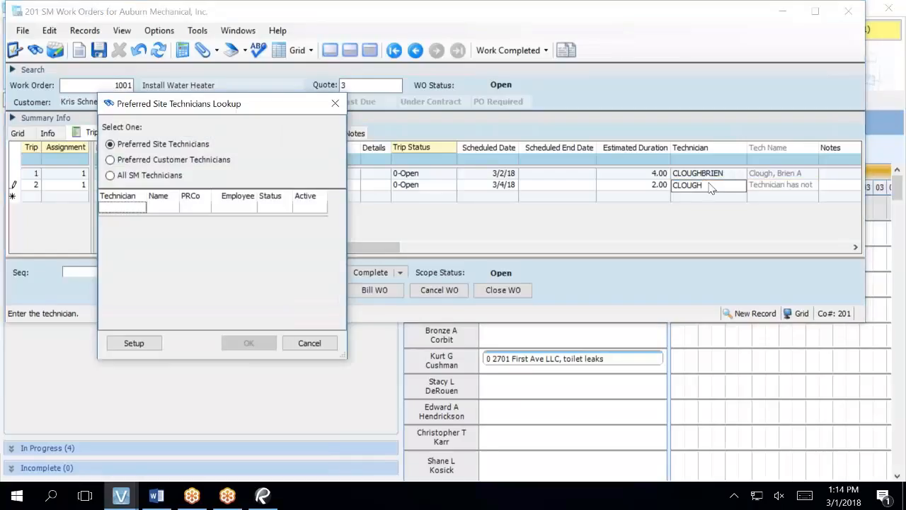
left_click(172, 180)
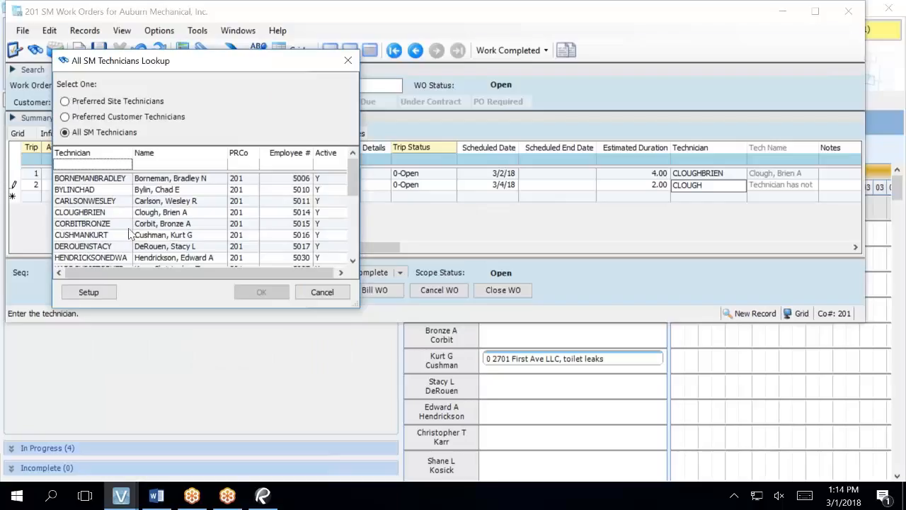
left_click(105, 215)
double_click(105, 214)
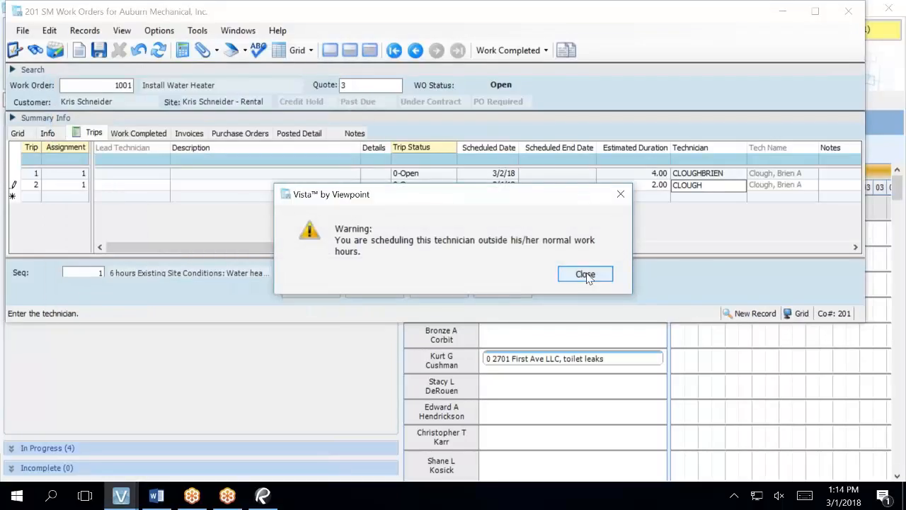
left_click(586, 274)
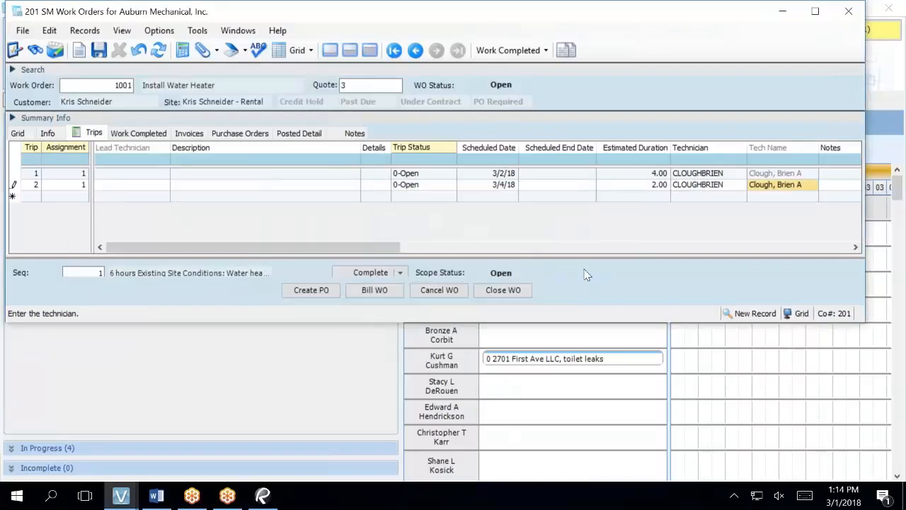
Step: Set trip 2's scheduled date to 3/3/18
left_click(488, 186)
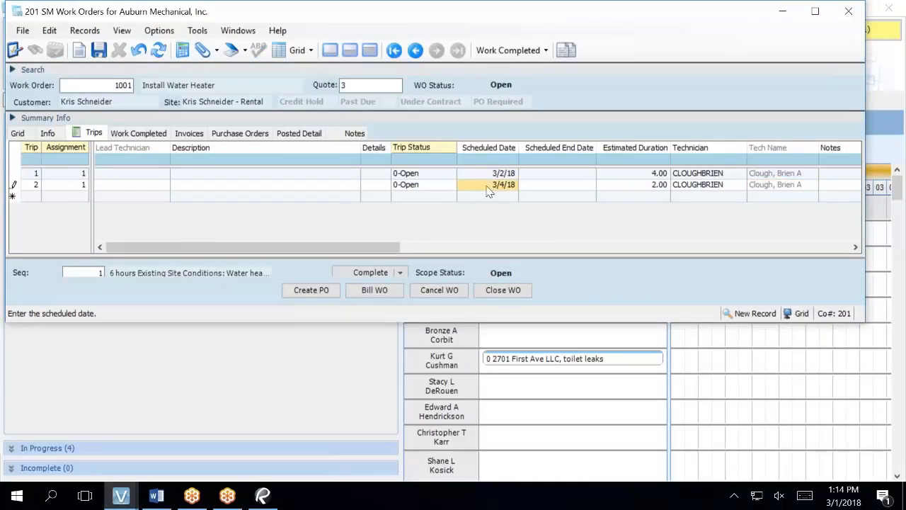
type("3/3")
key("Tab")
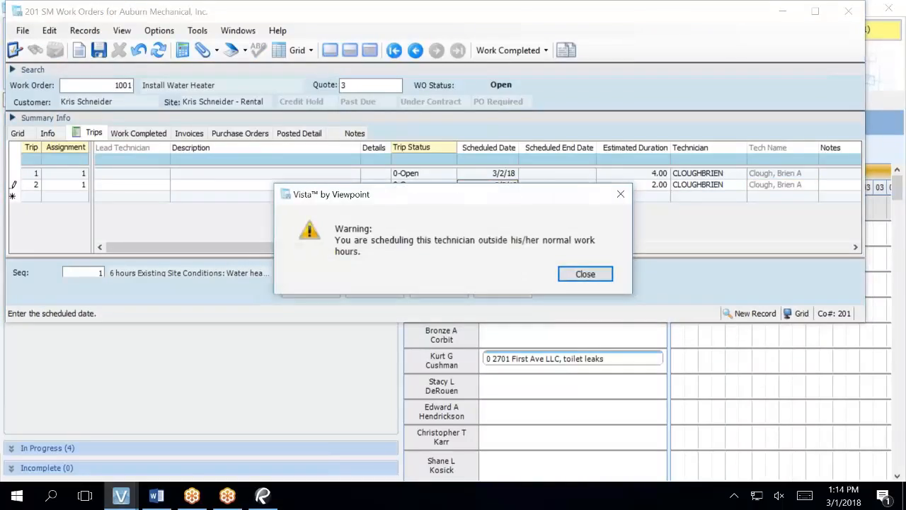
left_click(581, 278)
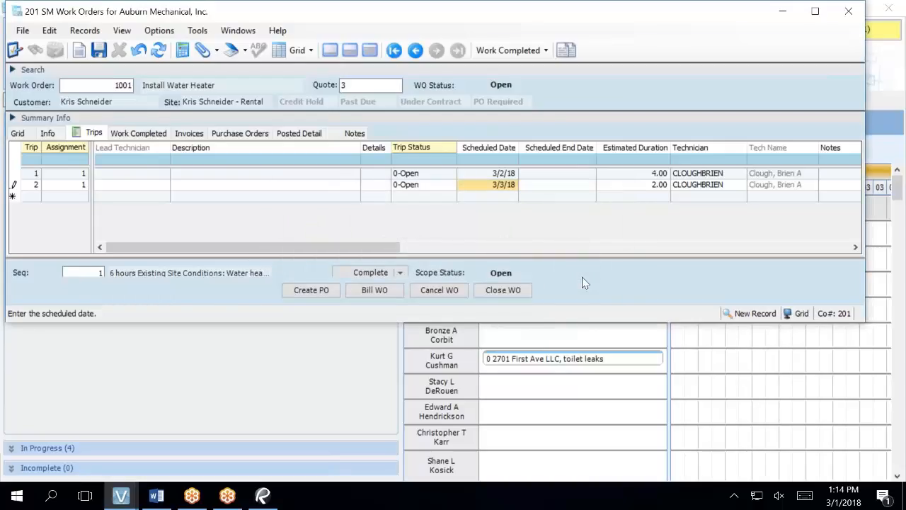
Step: Change trip 2's scheduled date to 3/5/18 and save the trip
left_click(492, 186)
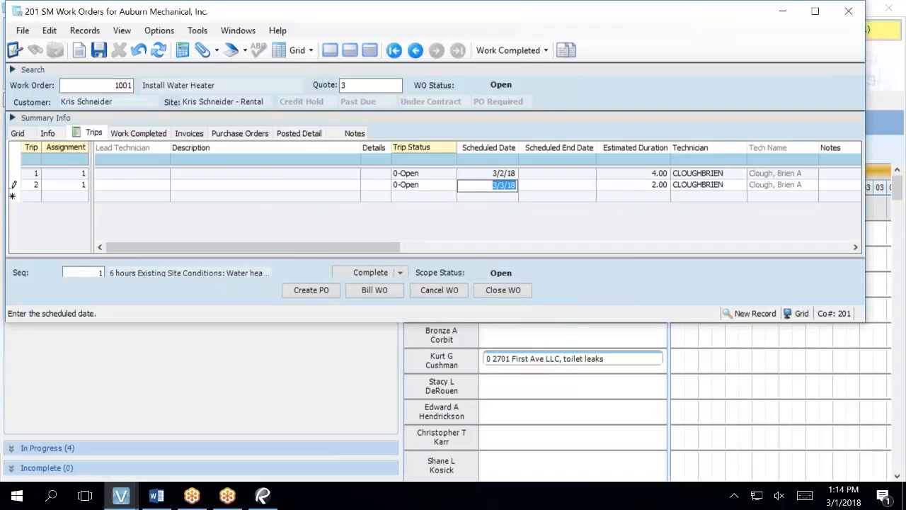
type("3/5")
key("Tab")
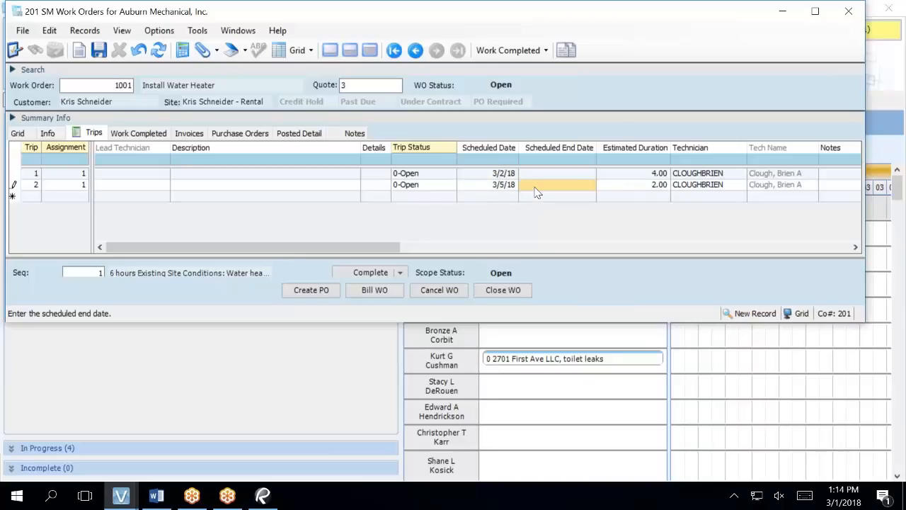
key("Tab")
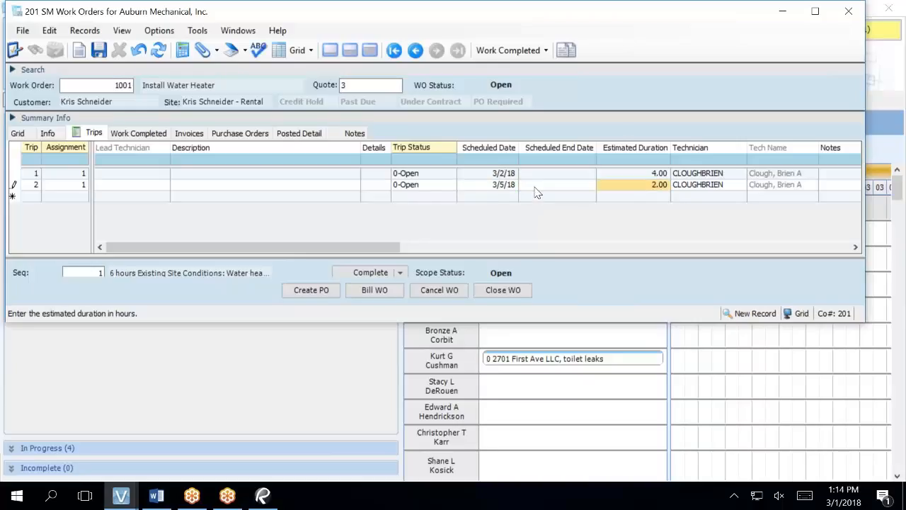
left_click(99, 48)
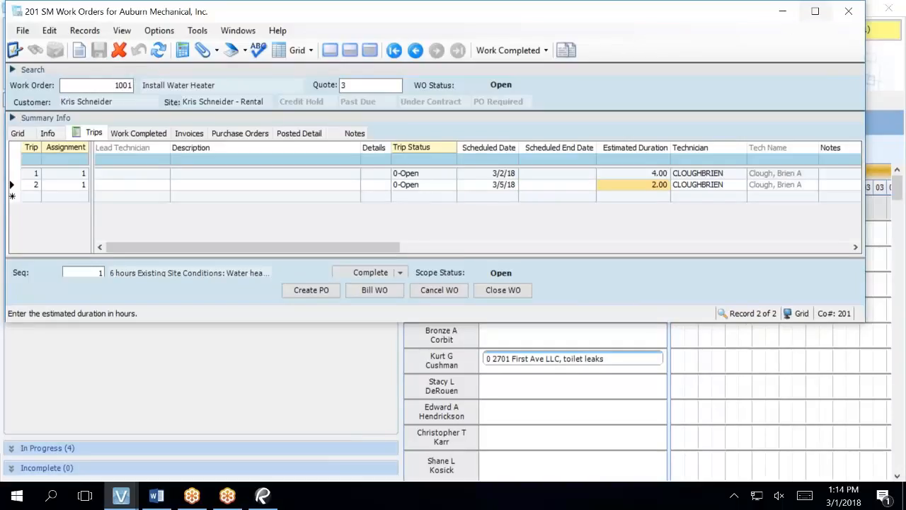
Step: Return to the Dispatch Board, refresh its data and switch to the 1 Week view
left_click(652, 464)
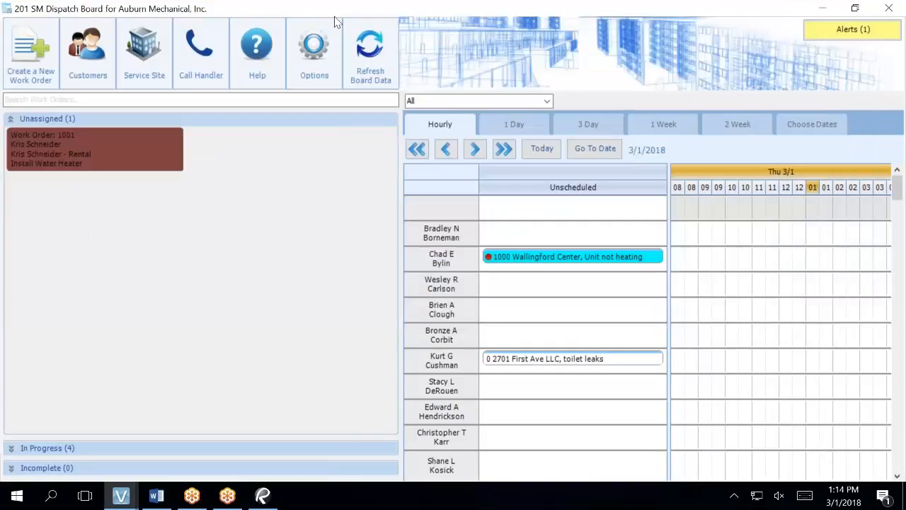
left_click(362, 56)
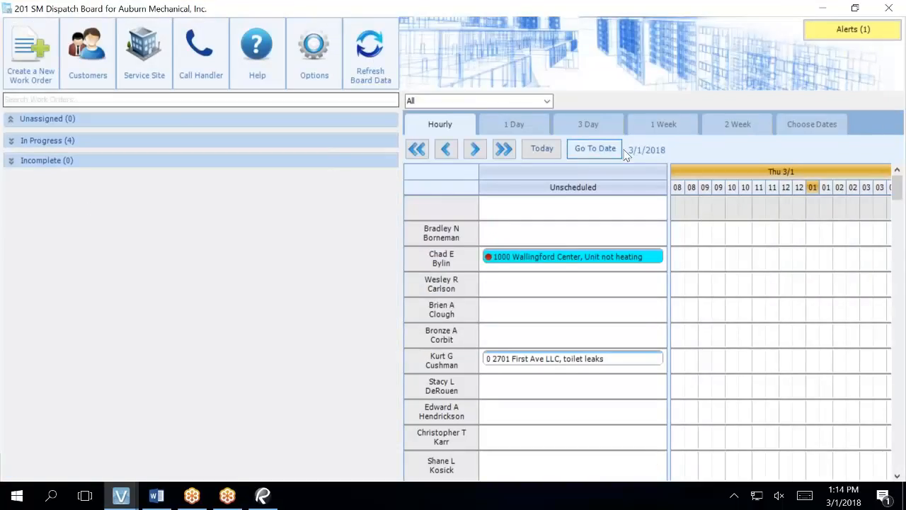
left_click(647, 124)
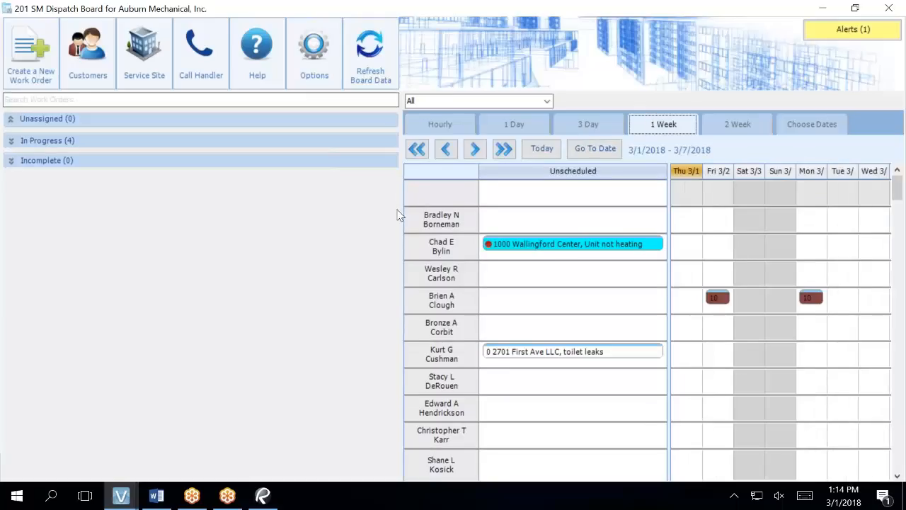
Step: Widen the schedule area and inspect the work order 1001 trips on the assigned technician's row
left_click_drag(401, 213, 219, 221)
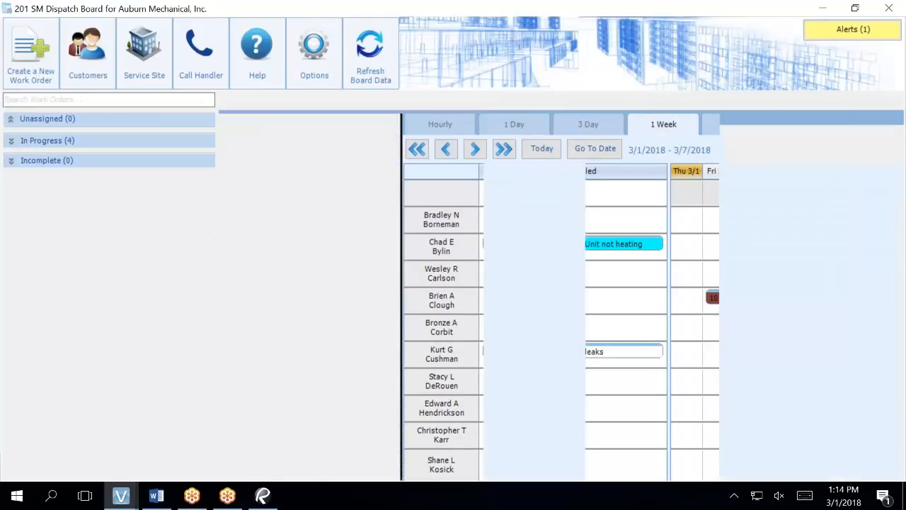
mouse_move(641, 303)
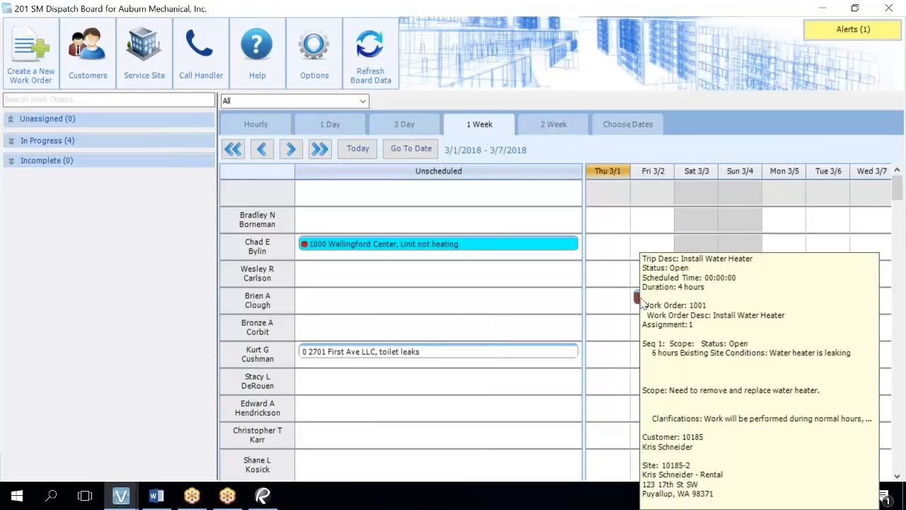
mouse_move(781, 301)
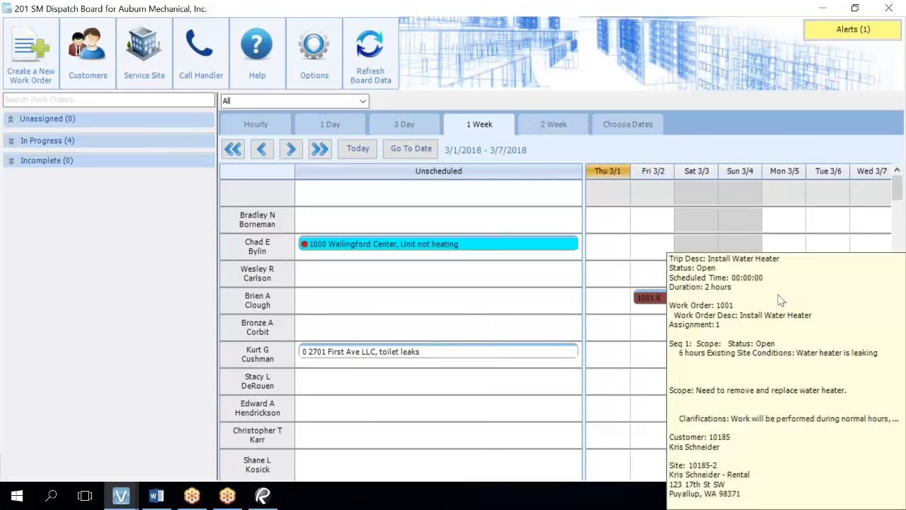